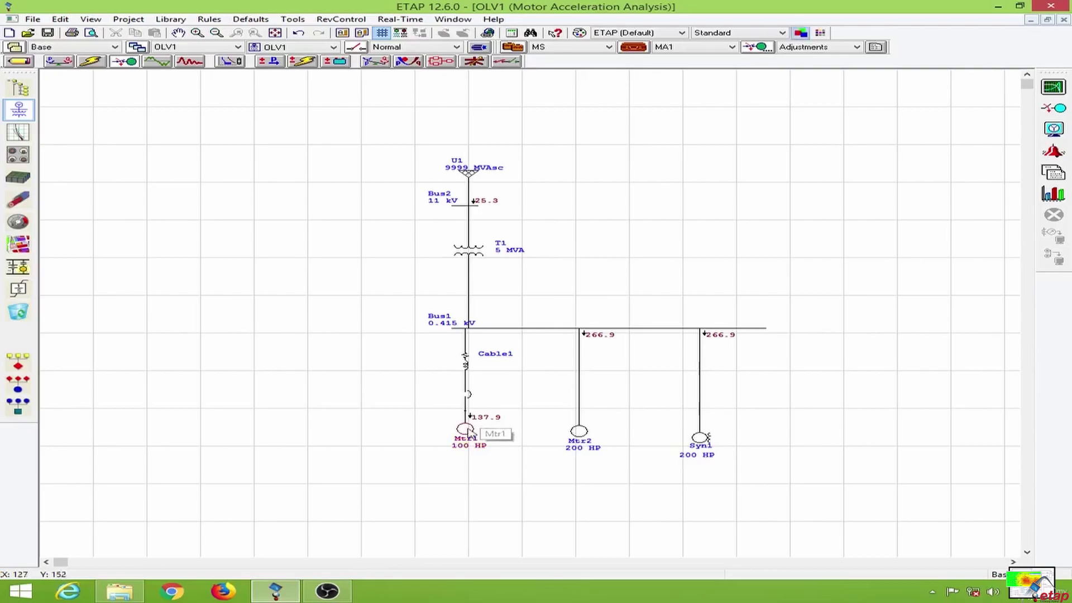
Try estimating Mtr1's machine parameters, dismiss the estimation error and cancel without changes
{"action": "double_click", "coordinate": [466, 430]}
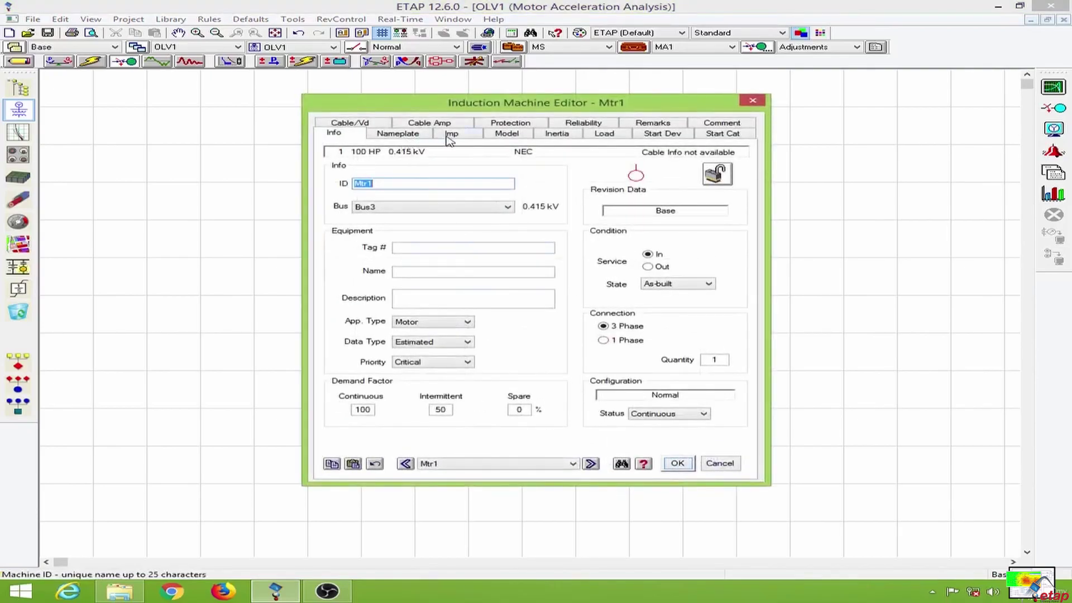
{"action": "left_click", "coordinate": [519, 137]}
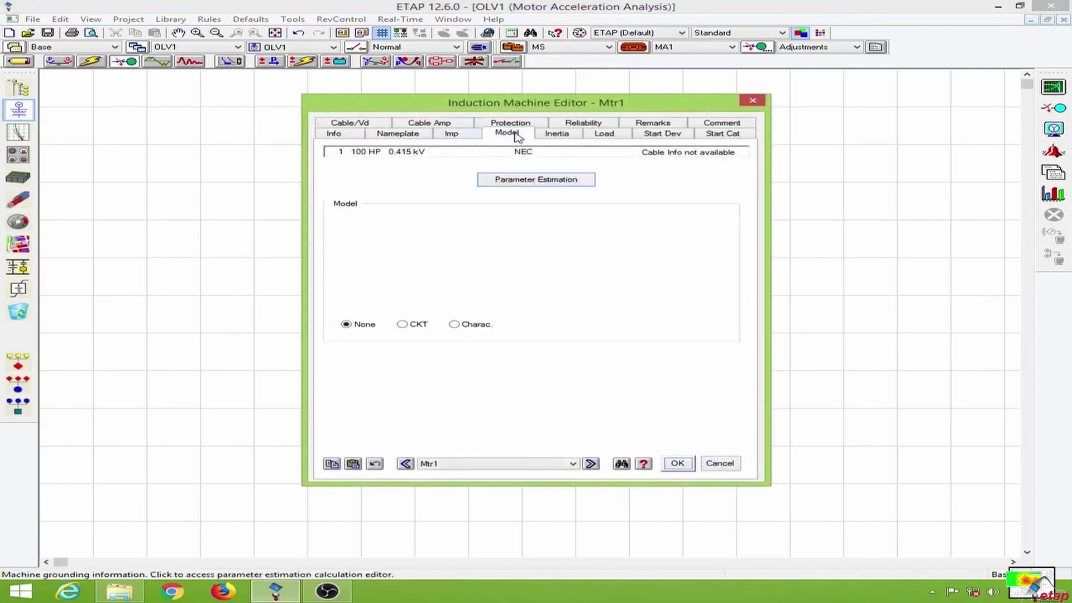
{"action": "left_click", "coordinate": [522, 180]}
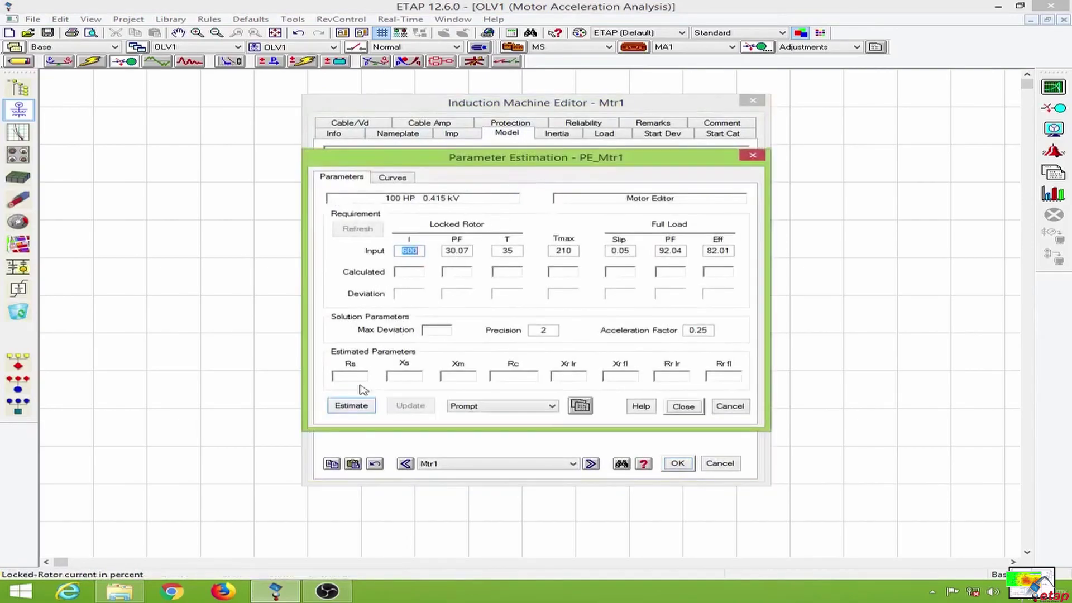
{"action": "left_click", "coordinate": [350, 406]}
{"action": "left_click", "coordinate": [535, 313]}
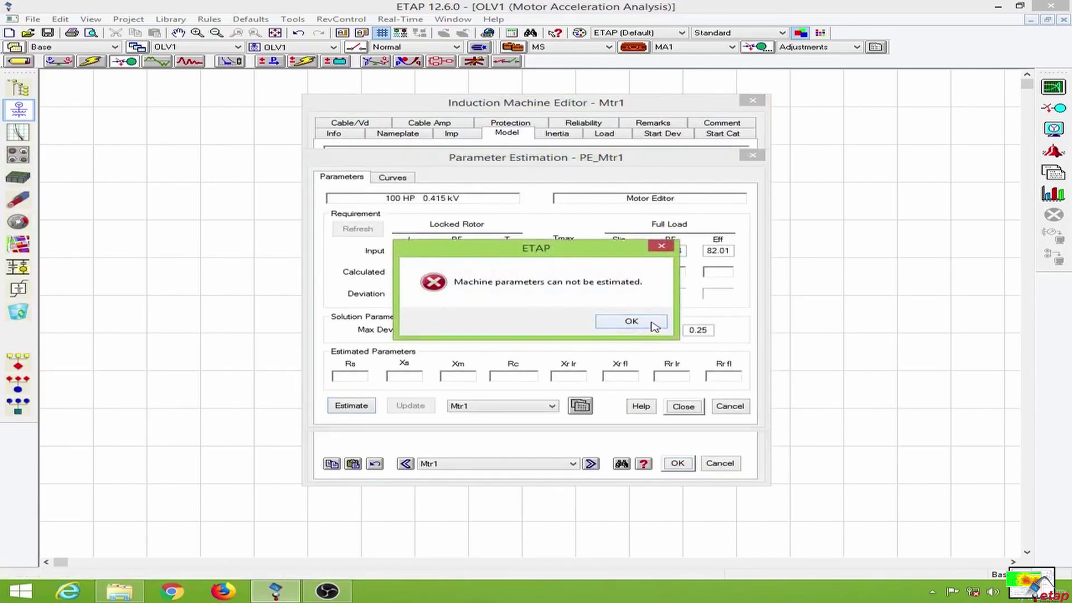
{"action": "left_click", "coordinate": [647, 322]}
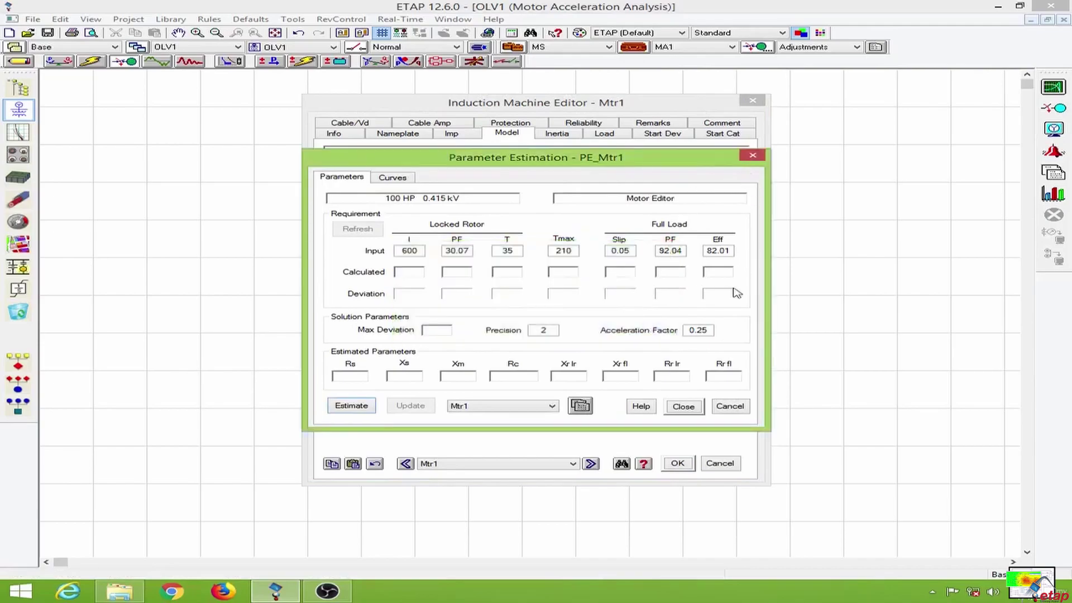
{"action": "left_click", "coordinate": [684, 407]}
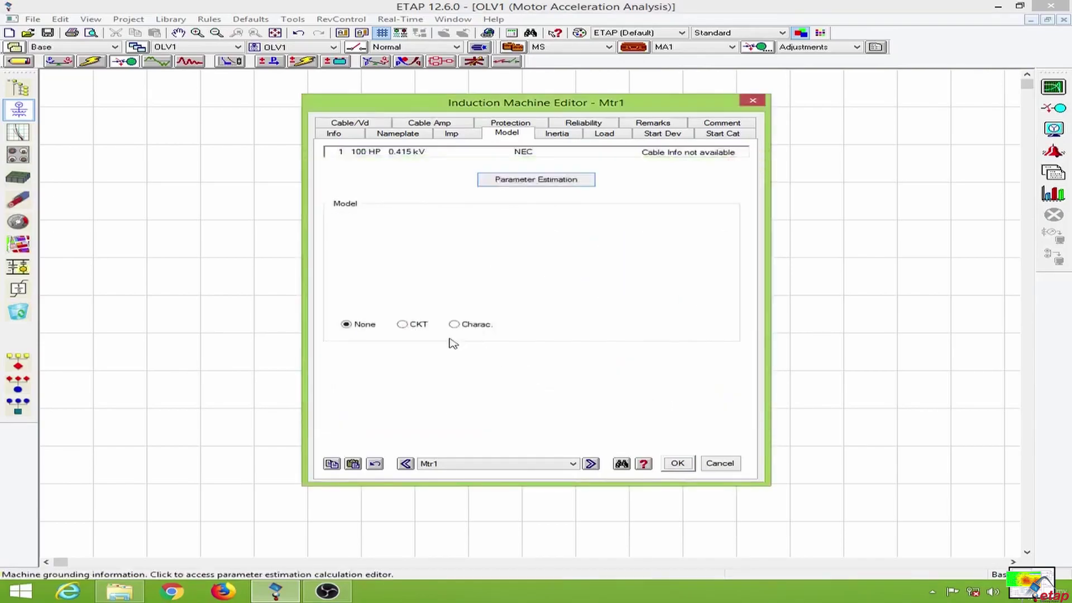
Give Mtr1 the Single2 LV100HP2P circuit model and apply its updated parameters (Rs 2.78, Xs 10.91, Xm 297.4)
{"action": "left_click", "coordinate": [402, 324]}
{"action": "left_click_drag", "start_coordinate": [514, 237], "coordinate": [653, 212]}
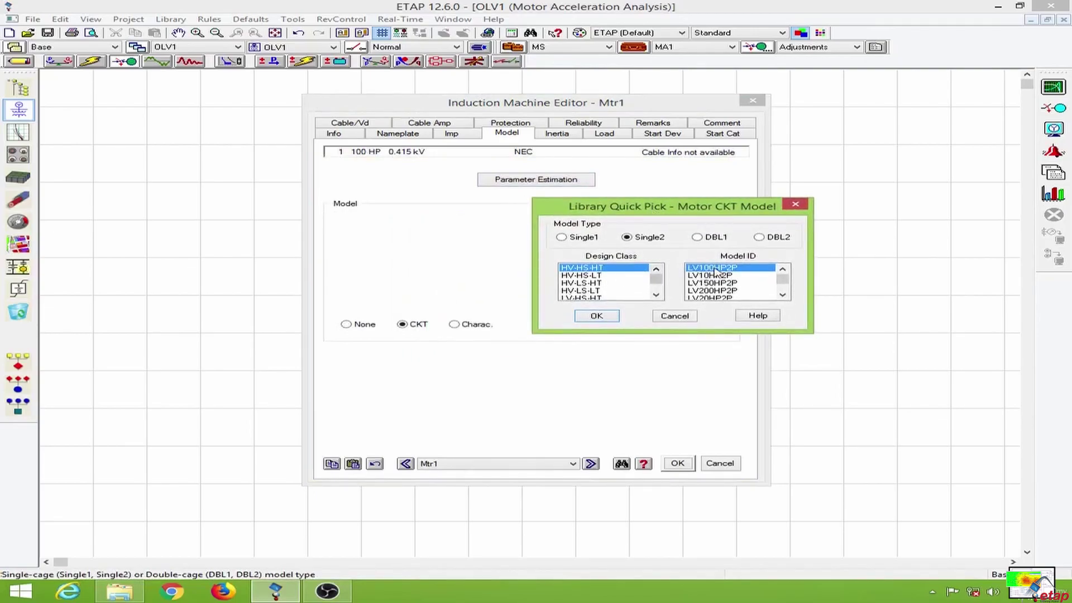
{"action": "left_click", "coordinate": [596, 316]}
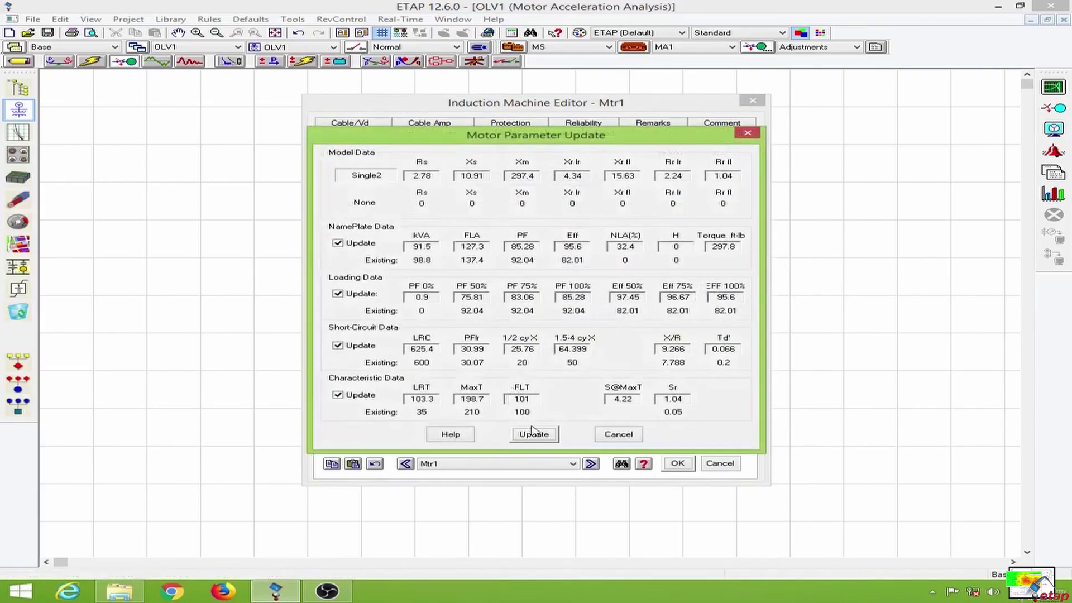
{"action": "left_click", "coordinate": [534, 435]}
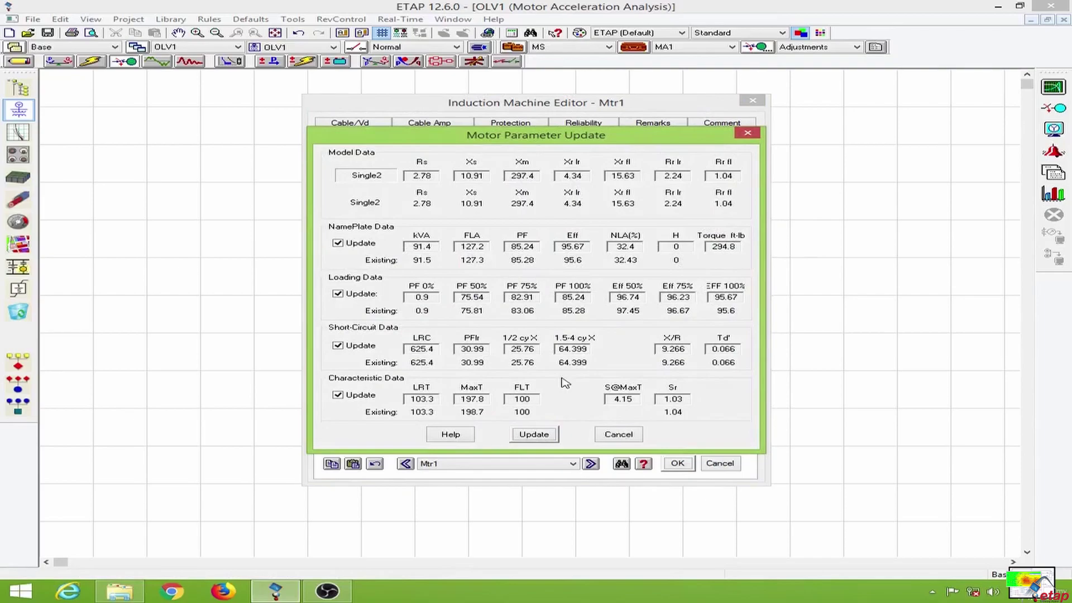
{"action": "left_click", "coordinate": [545, 436]}
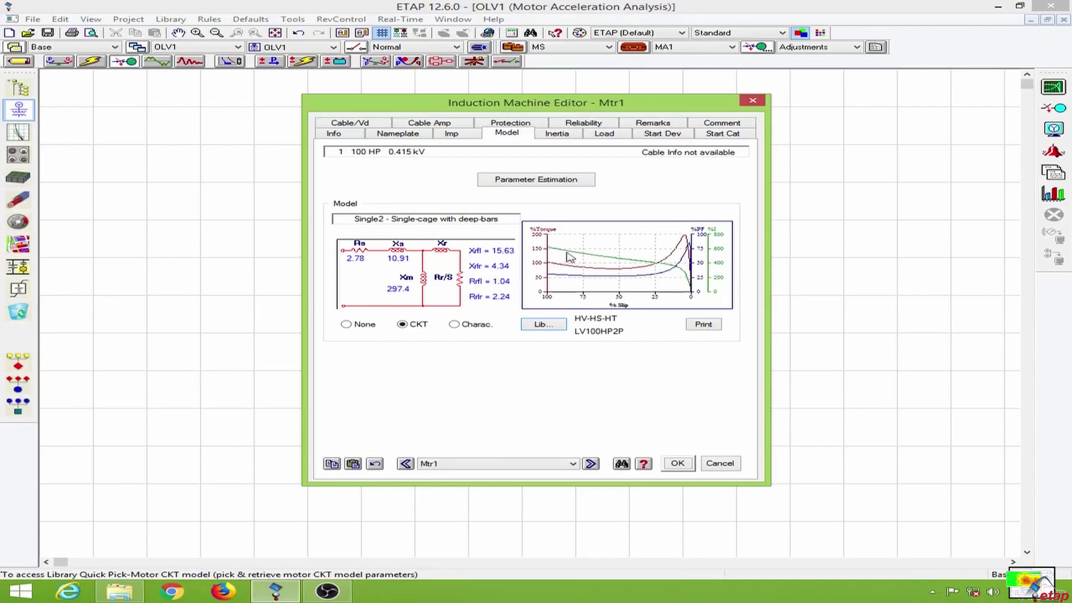
Enter Mtr1 inertia H values: motor 0.4, coupling 0.1, load 0.3, totalling 0.8
{"action": "left_click", "coordinate": [576, 138]}
{"action": "double_click", "coordinate": [424, 325]}
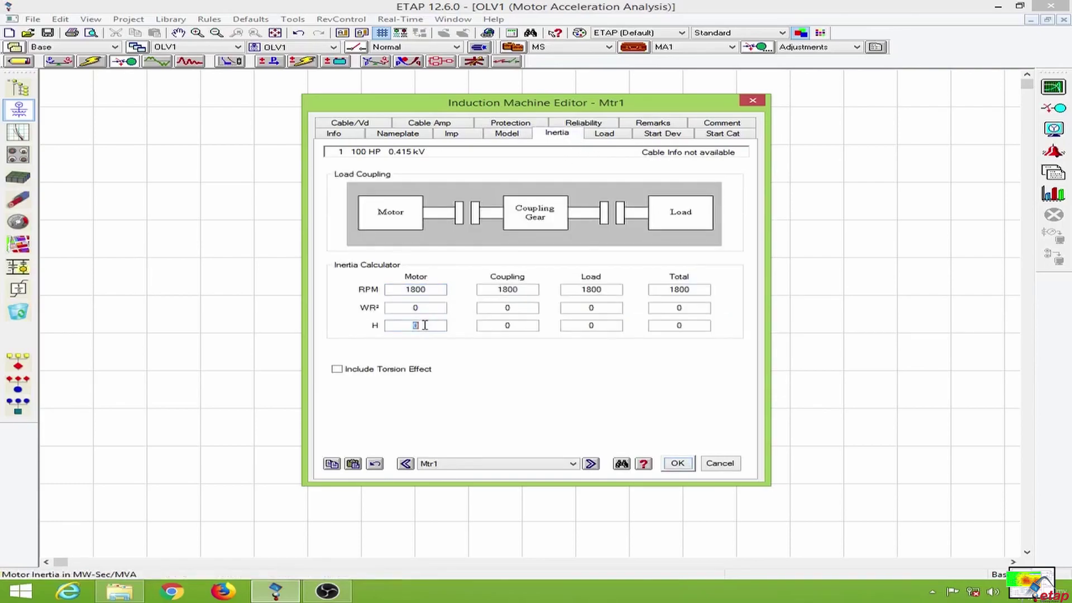
{"action": "double_click", "coordinate": [535, 325]}
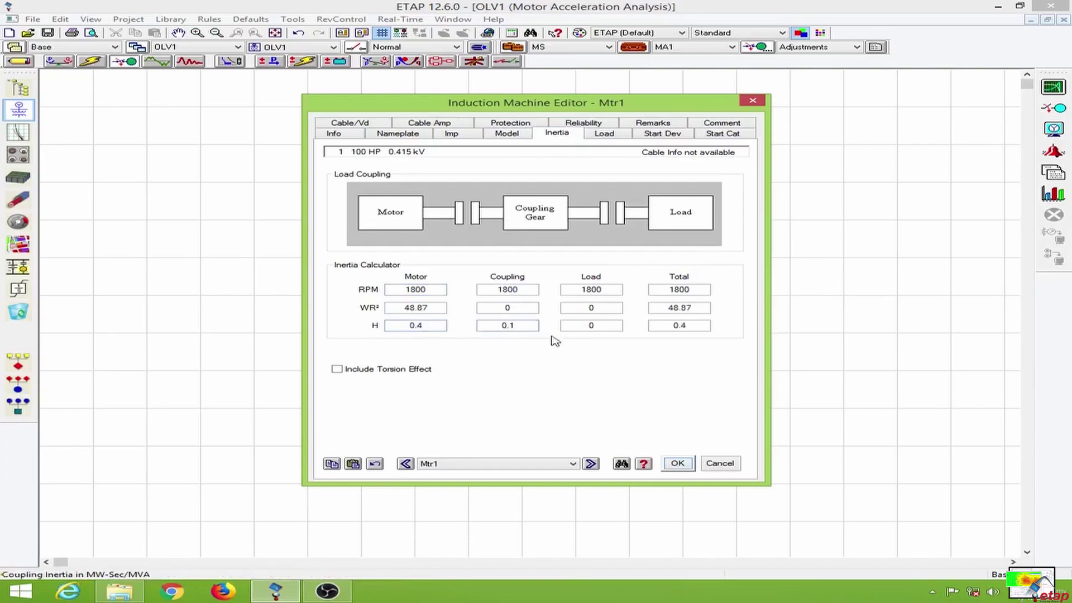
{"action": "double_click", "coordinate": [581, 324]}
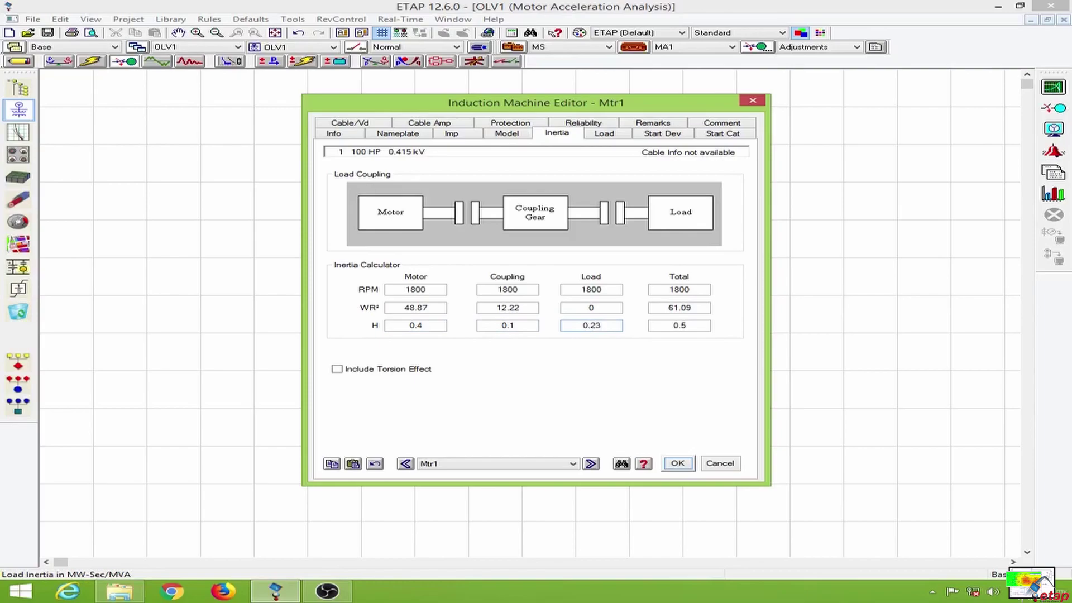
{"action": "key", "text": "Tab"}
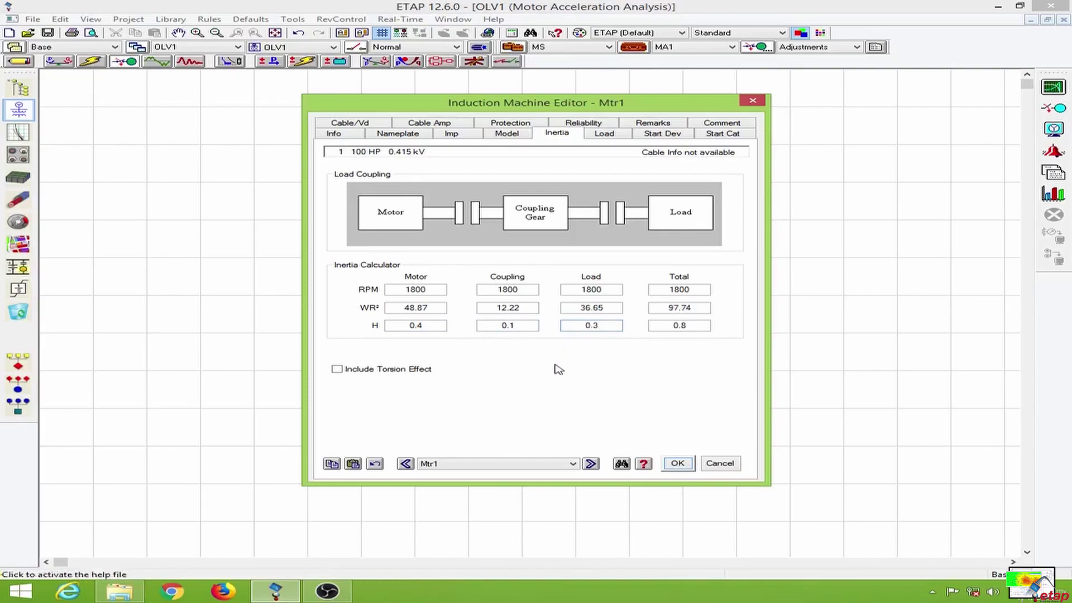
Apply the Pump polynomial load torque model from the load library to Mtr1, then check its starting device
{"action": "left_click", "coordinate": [605, 134]}
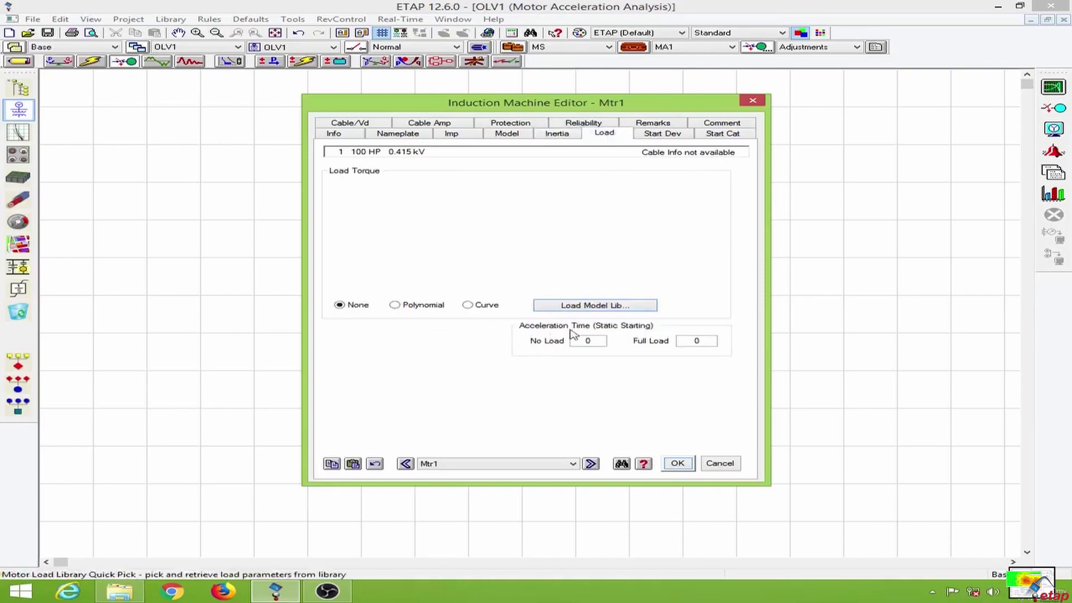
{"action": "left_click", "coordinate": [605, 310]}
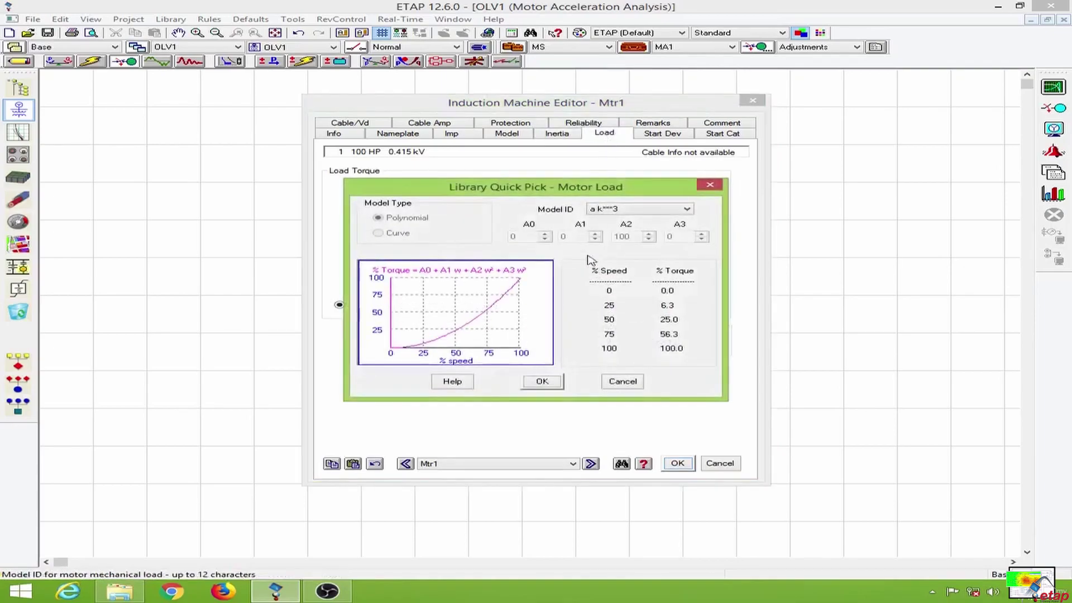
{"action": "left_click_drag", "start_coordinate": [552, 188], "coordinate": [426, 174]}
{"action": "left_click", "coordinate": [510, 197]}
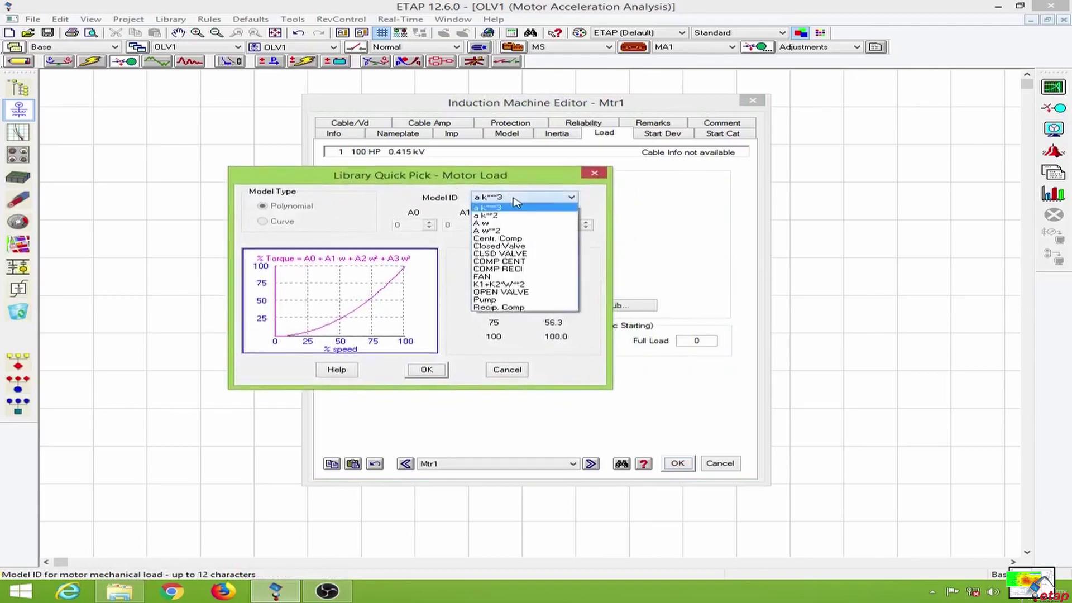
{"action": "left_click", "coordinate": [490, 300]}
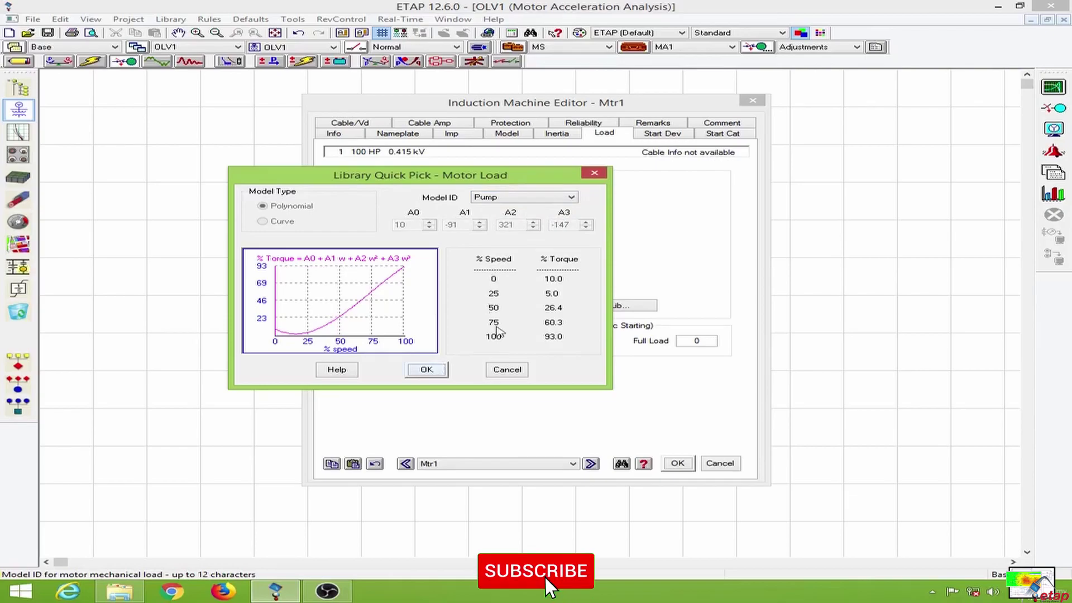
{"action": "left_click", "coordinate": [429, 370]}
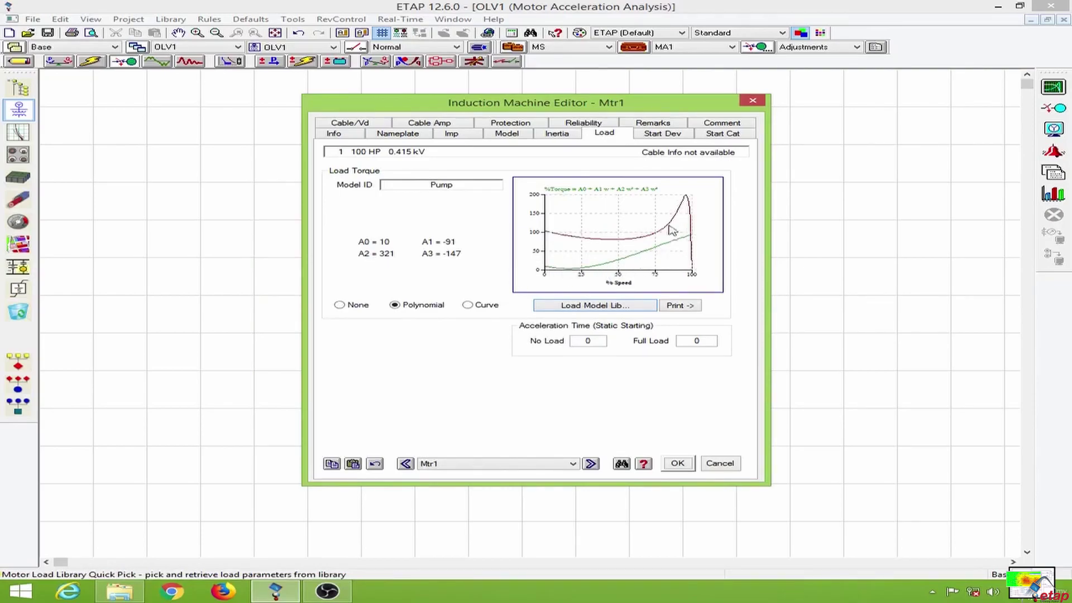
{"action": "left_click", "coordinate": [672, 134]}
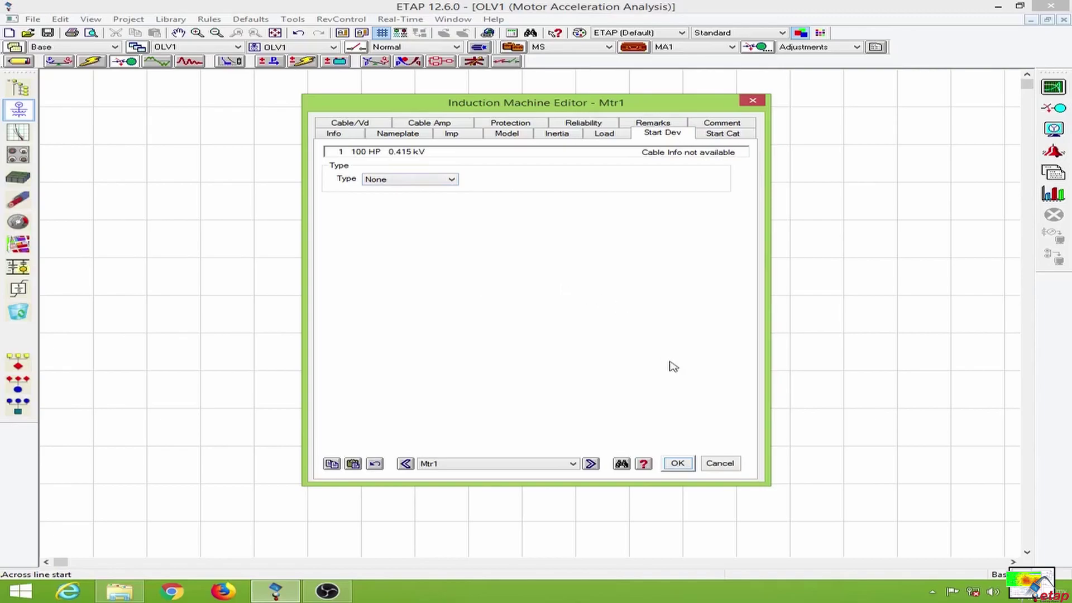
Save Mtr1, then give Mtr2 the LV200HP2P circuit model and accept the parameter update
{"action": "left_click", "coordinate": [677, 462]}
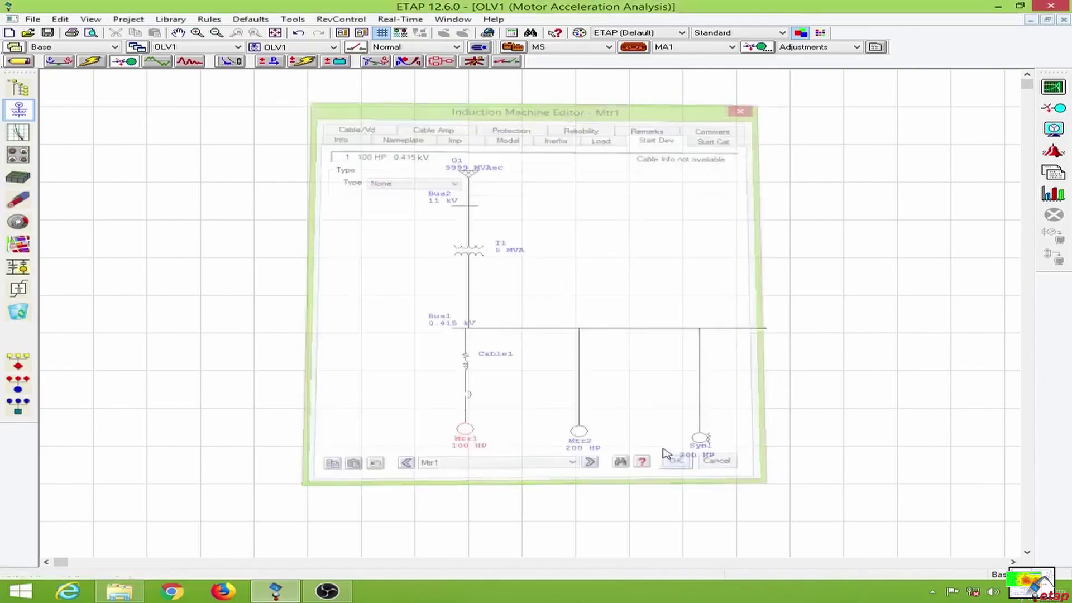
{"action": "double_click", "coordinate": [580, 432]}
{"action": "left_click", "coordinate": [507, 134]}
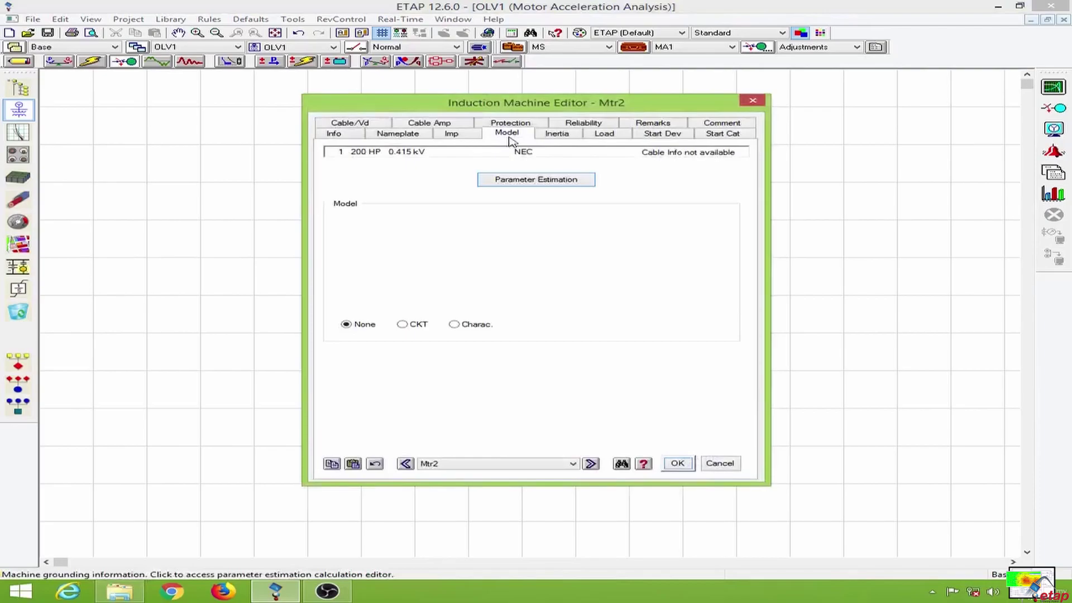
{"action": "left_click", "coordinate": [426, 324]}
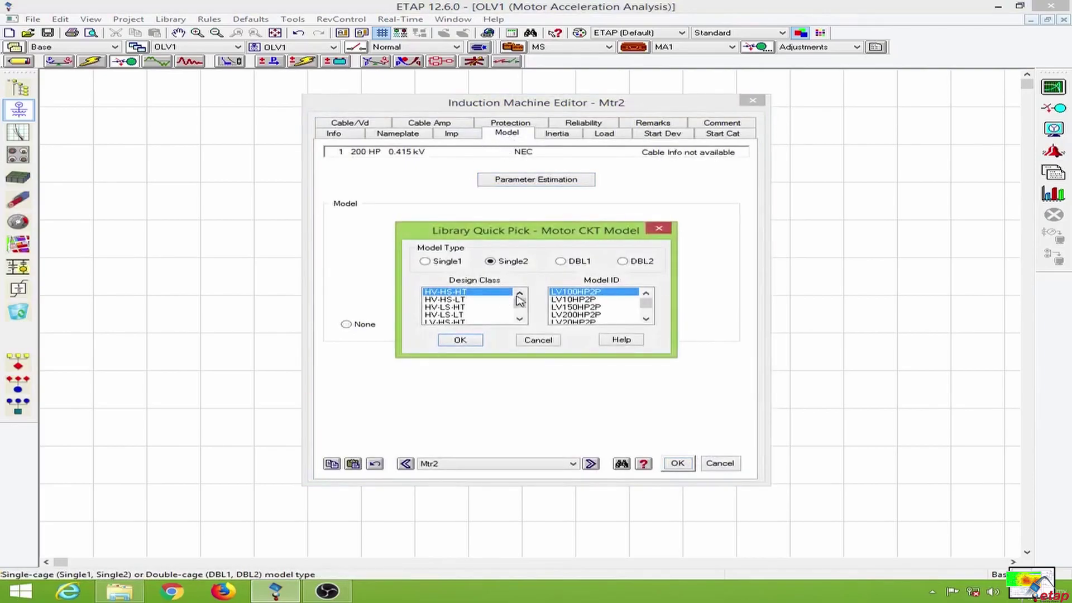
{"action": "left_click", "coordinate": [596, 314]}
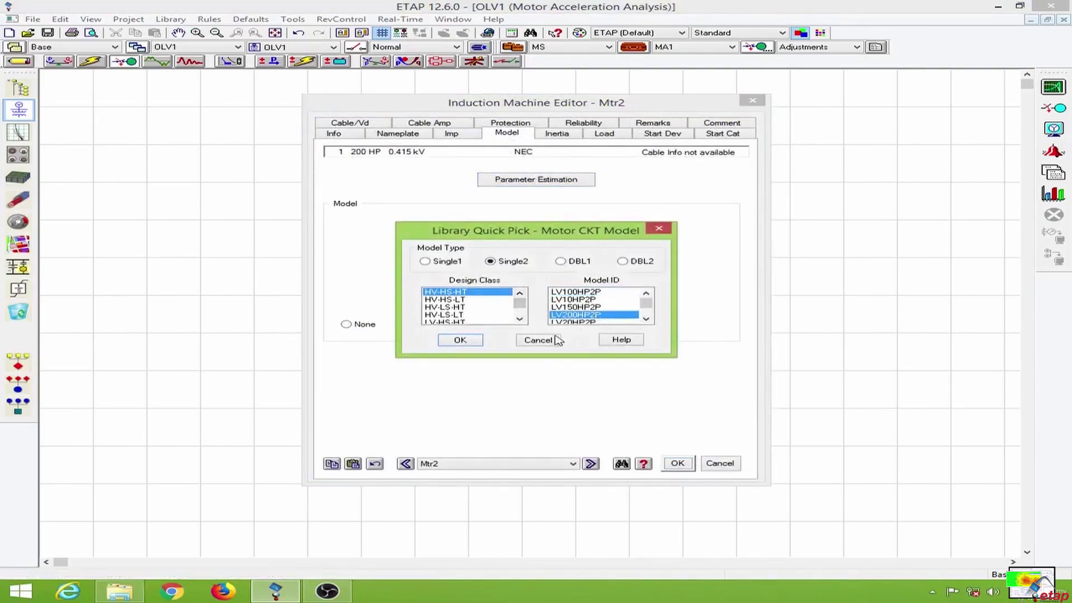
{"action": "left_click", "coordinate": [460, 340]}
{"action": "left_click", "coordinate": [535, 433]}
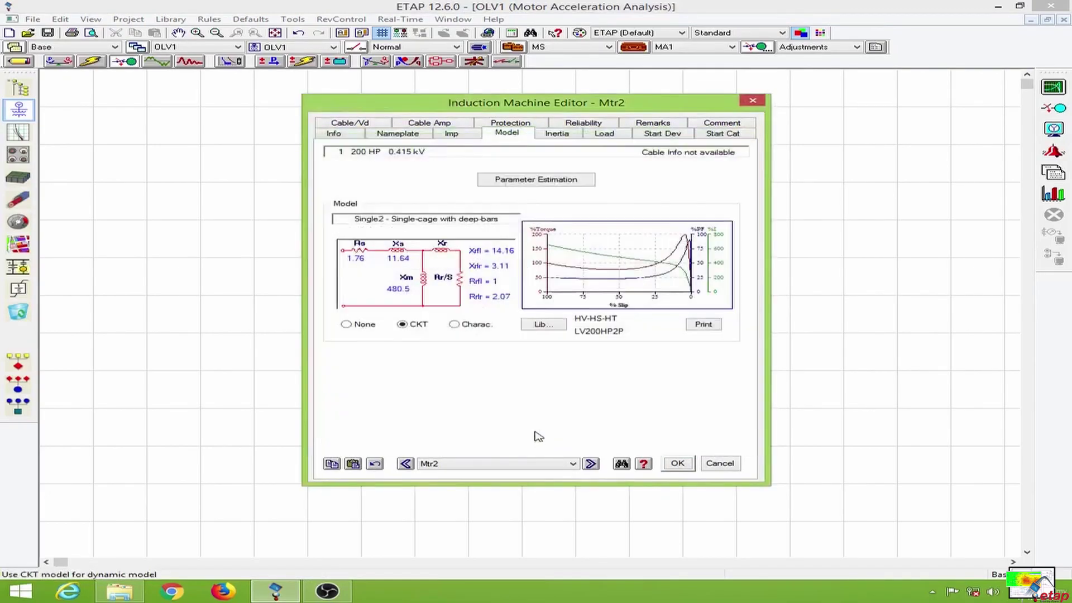
Set Mtr2 inertia H to 0.4 motor, 0.1 coupling and 0.4 load
{"action": "left_click", "coordinate": [571, 137]}
{"action": "left_click", "coordinate": [447, 326]}
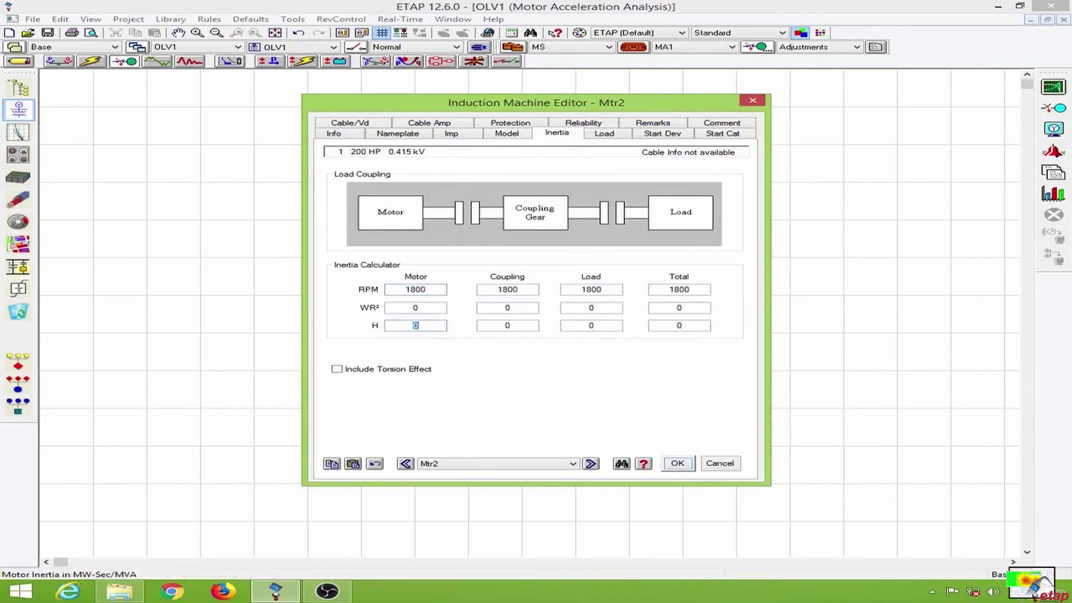
{"action": "type", "text": "0.4"}
{"action": "left_click", "coordinate": [523, 325]}
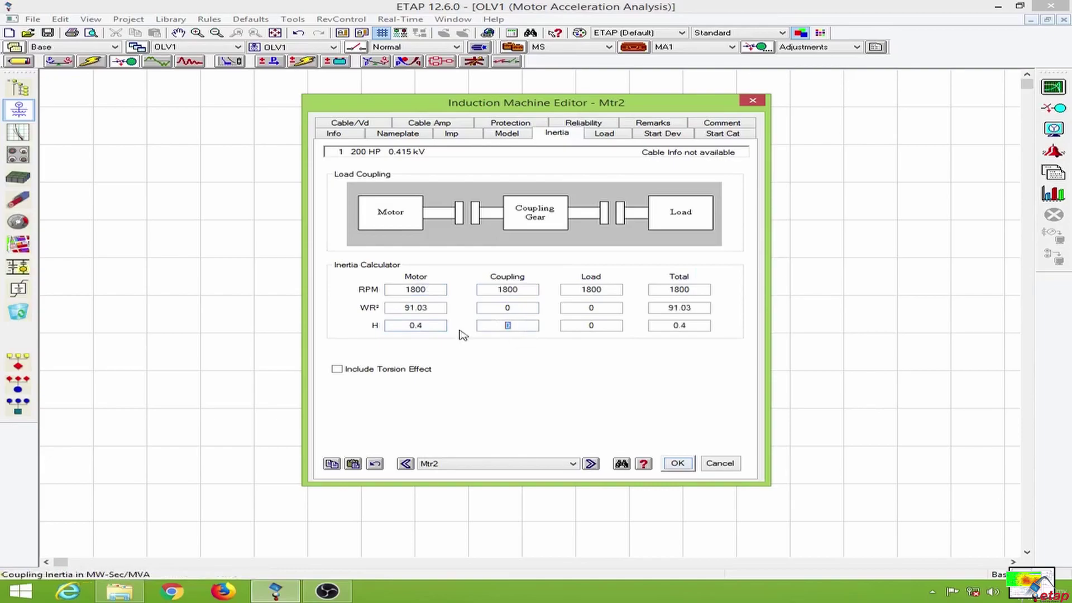
{"action": "type", "text": "0.1"}
{"action": "left_click", "coordinate": [576, 328]}
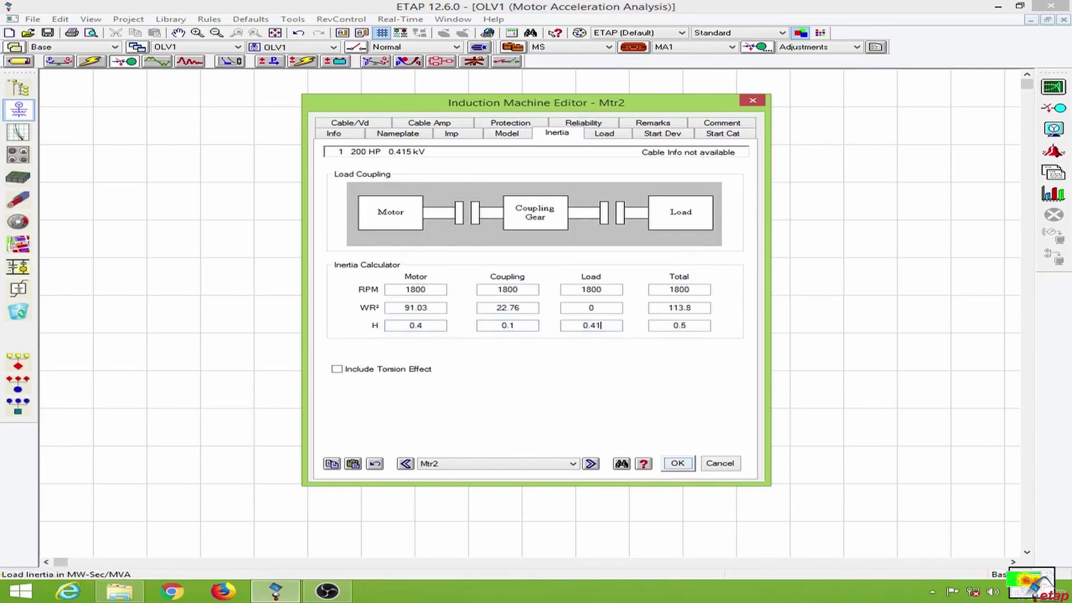
{"action": "type", "text": "0.4"}
{"action": "key", "text": "Tab"}
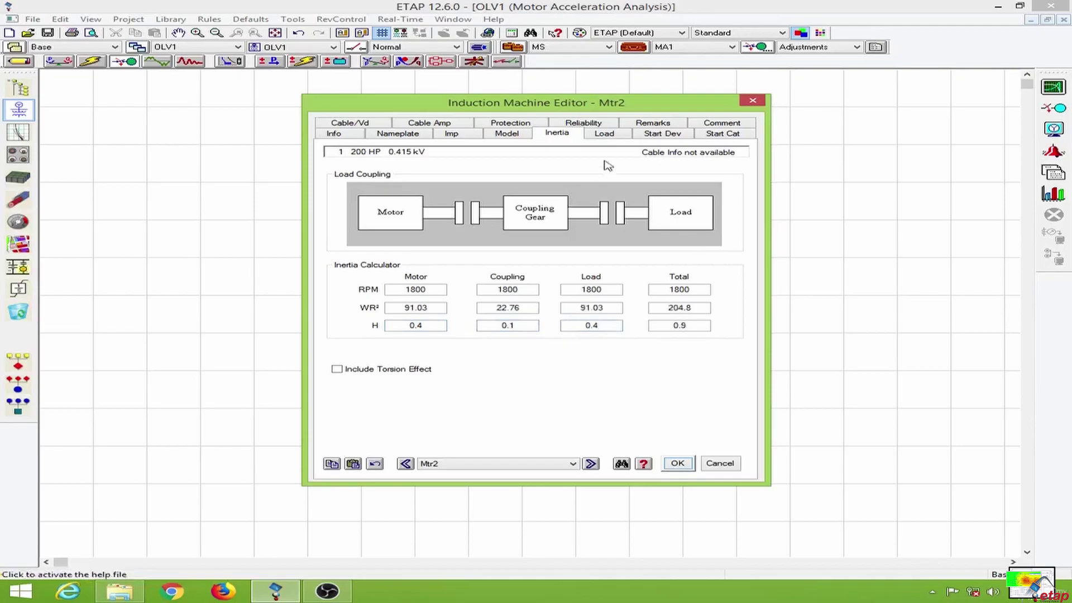
Apply a polynomial load torque (A2 = 100) to Mtr2 and save its settings
{"action": "left_click", "coordinate": [604, 133]}
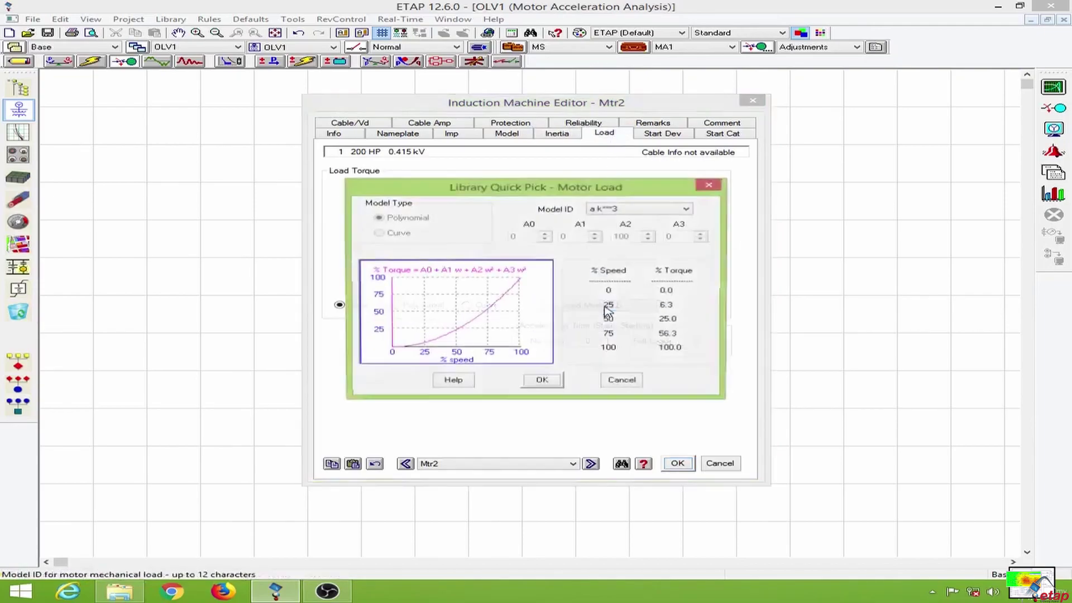
{"action": "left_click", "coordinate": [602, 305]}
{"action": "left_click", "coordinate": [542, 384]}
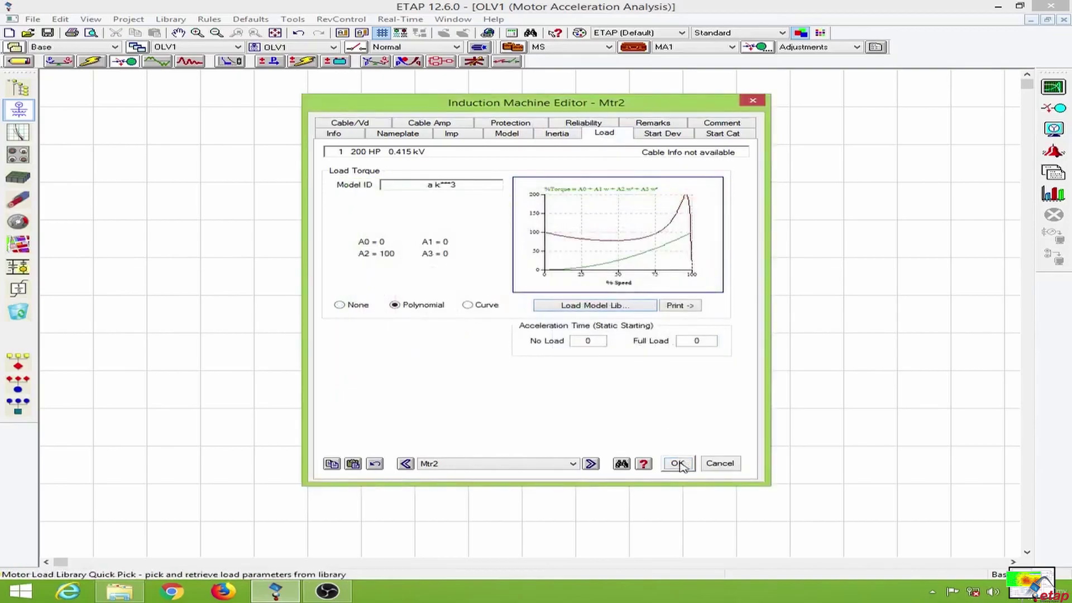
{"action": "left_click", "coordinate": [678, 463]}
Fill Syn1's dynamic model with typical data and use the LV200HP2P circuit as its locked-rotor model
{"action": "double_click", "coordinate": [701, 442]}
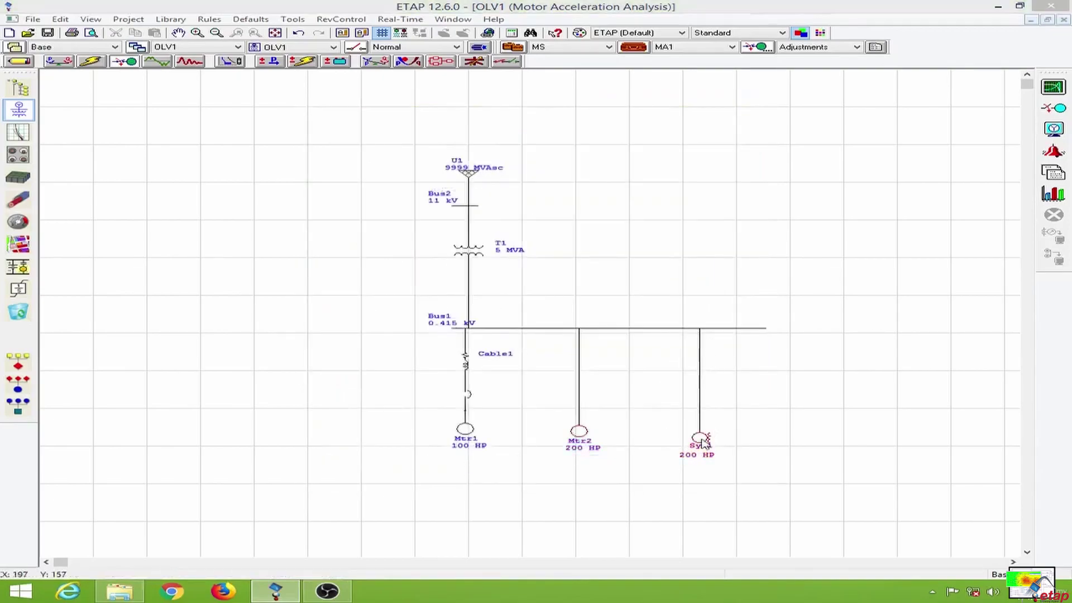
{"action": "left_click", "coordinate": [438, 133]}
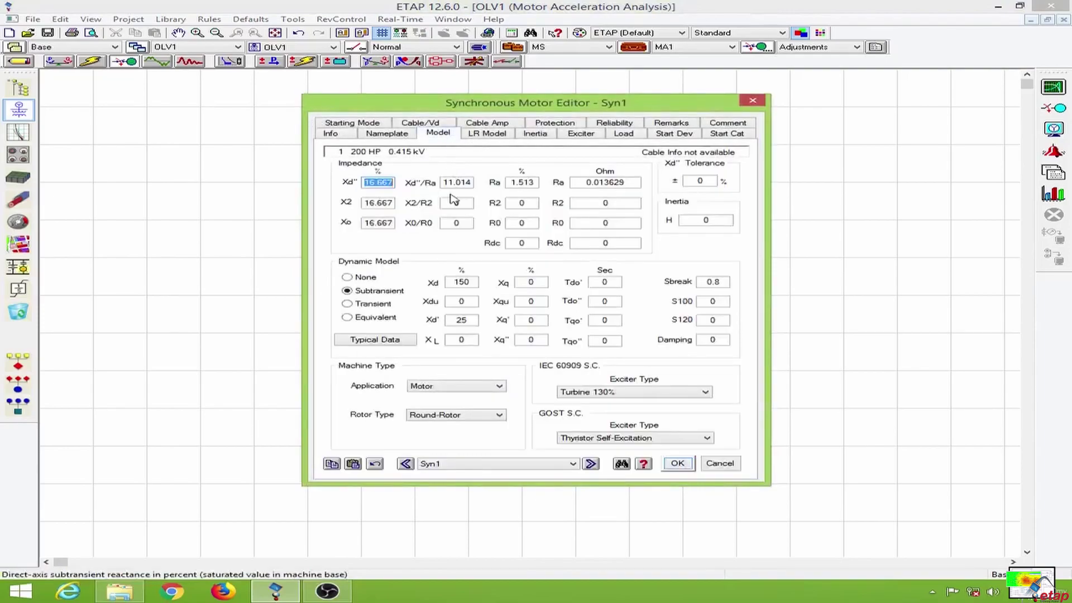
{"action": "left_click", "coordinate": [403, 340]}
{"action": "left_click", "coordinate": [502, 136]}
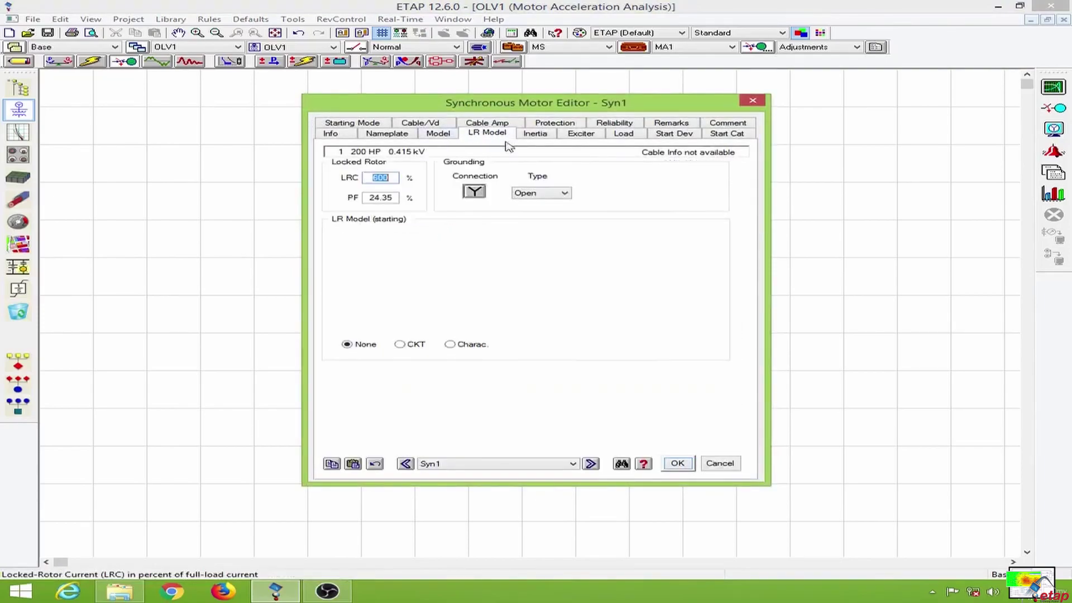
{"action": "left_click", "coordinate": [400, 344]}
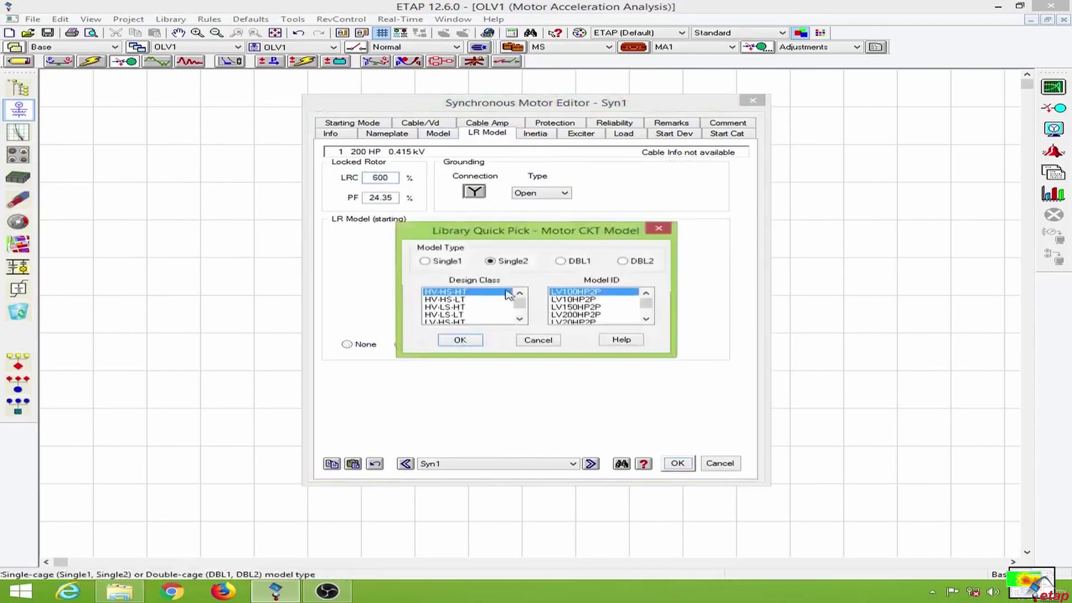
{"action": "left_click", "coordinate": [583, 314]}
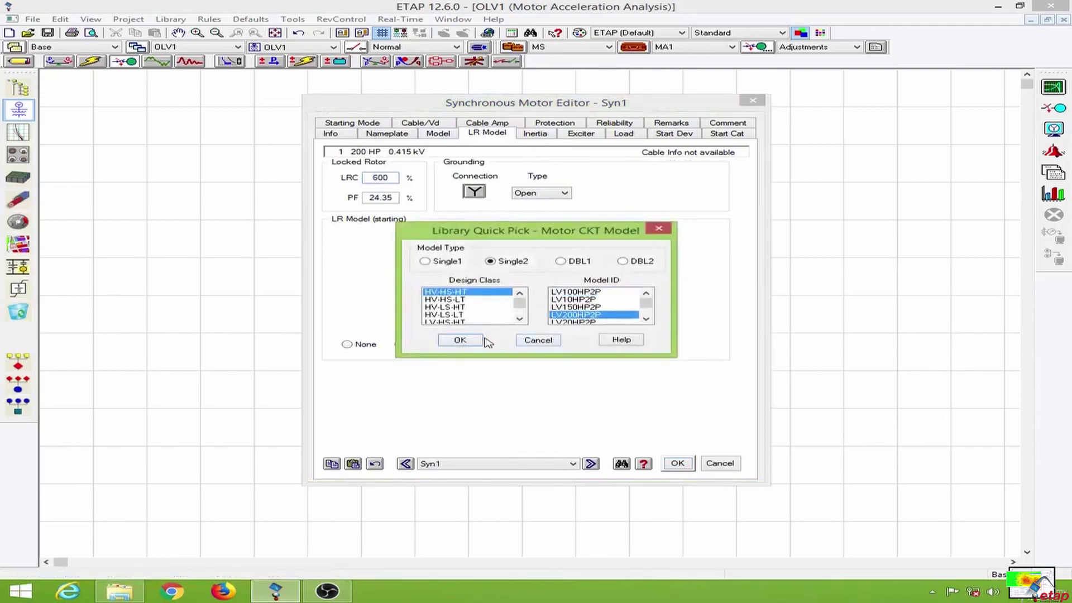
{"action": "left_click", "coordinate": [461, 340]}
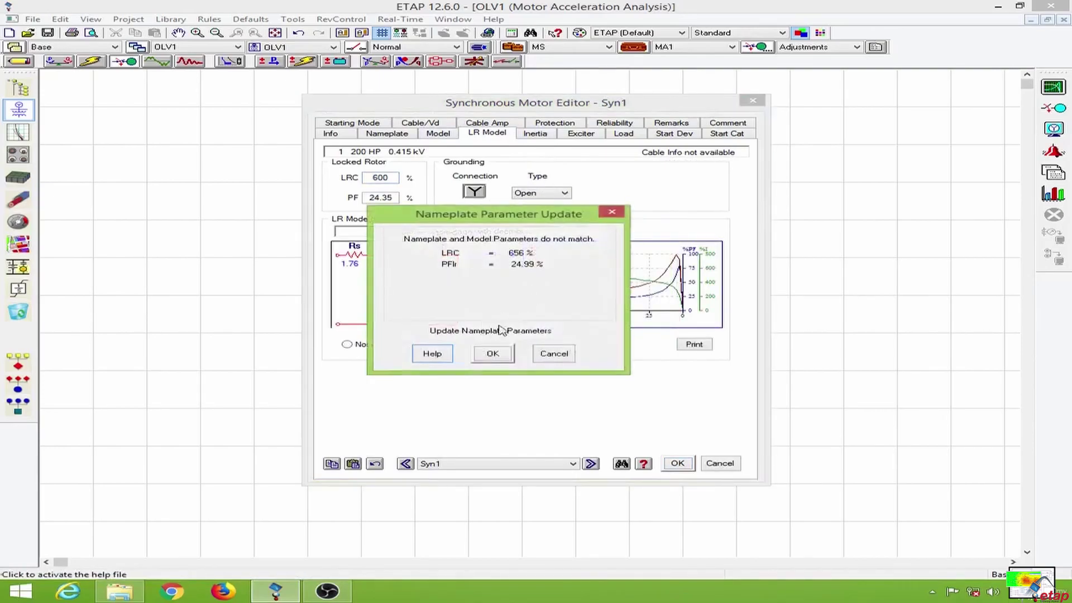
Accept Syn1's nameplate update and set inertia H to 0.4 motor, 0.1 coupling, 0.4 load
{"action": "left_click", "coordinate": [491, 353]}
{"action": "left_click", "coordinate": [541, 134]}
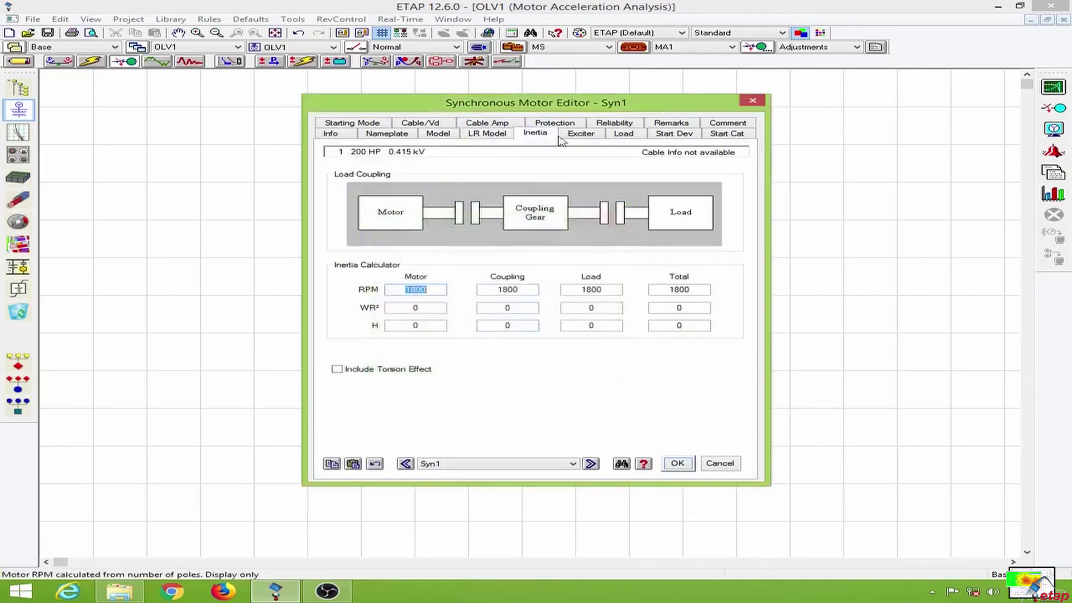
{"action": "left_click", "coordinate": [412, 325]}
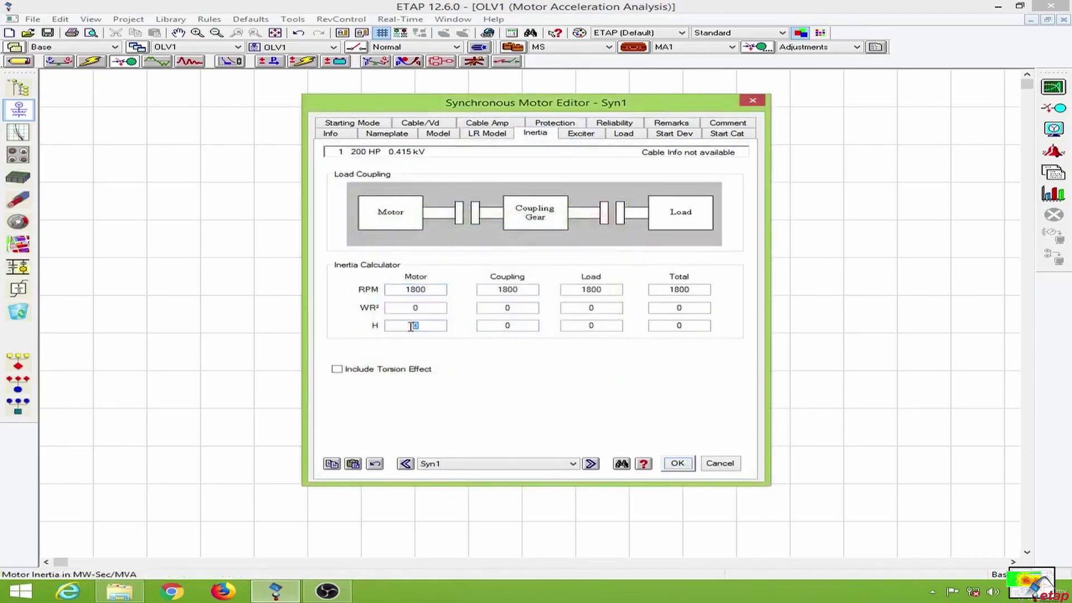
{"action": "left_click", "coordinate": [508, 325]}
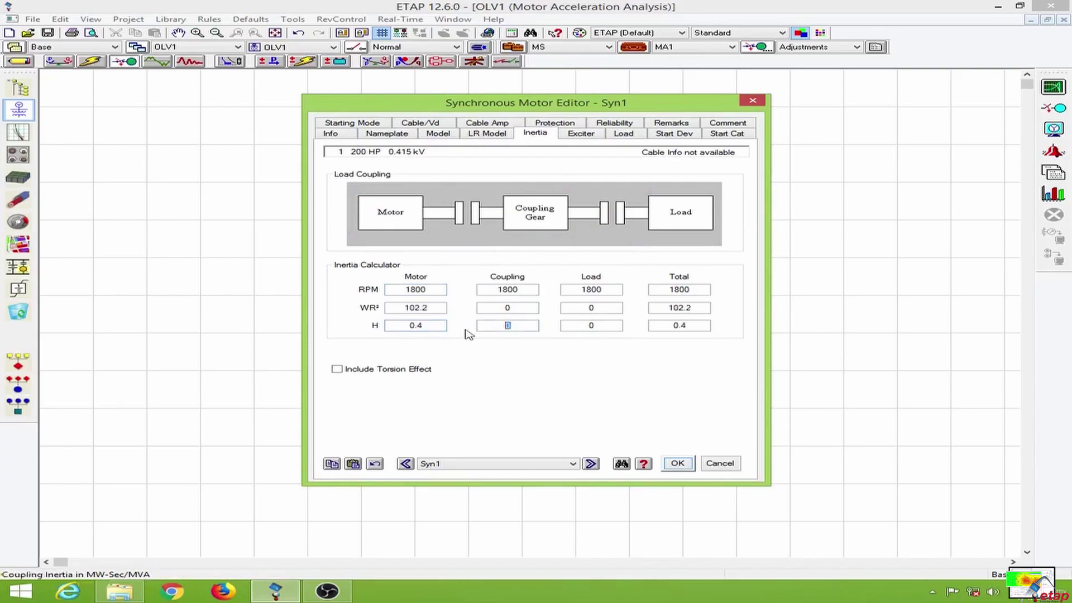
{"action": "double_click", "coordinate": [592, 328]}
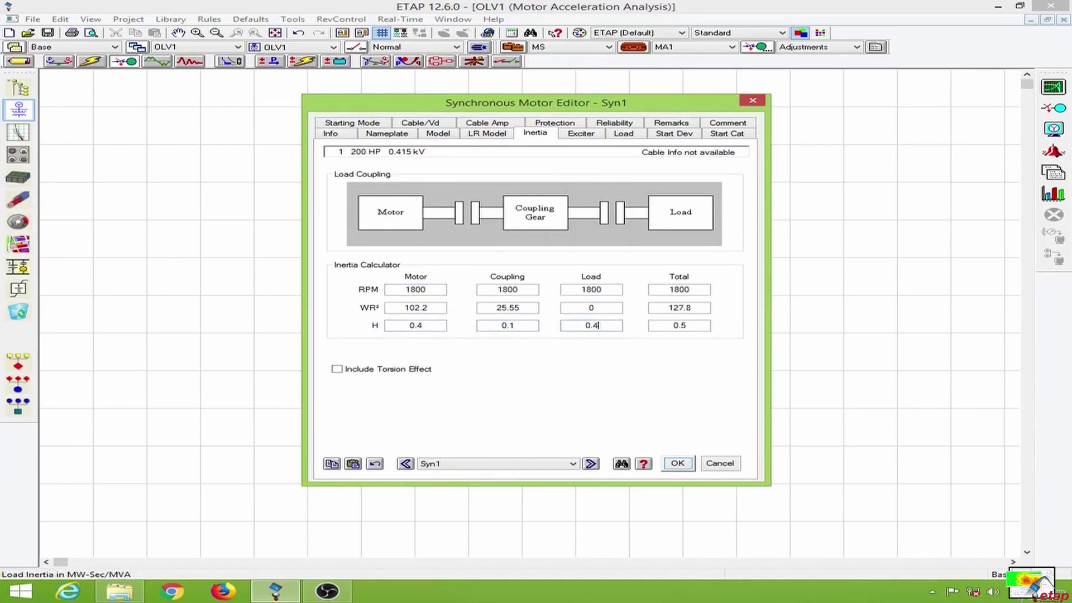
{"action": "type", "text": "0.4"}
{"action": "key", "text": "Tab"}
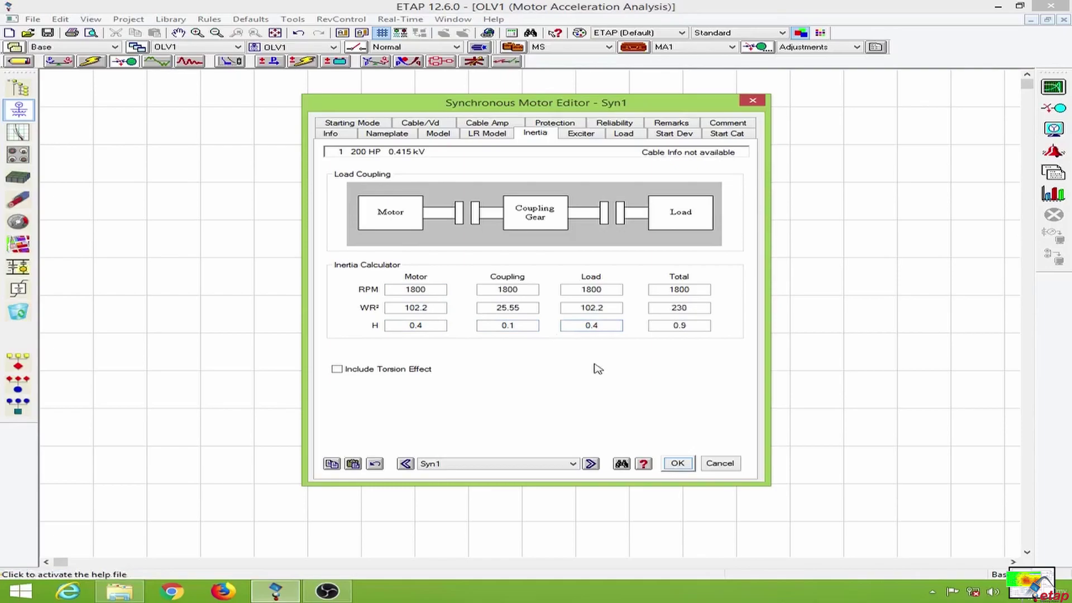
Apply the Recip. Comp load torque model from the load library to Syn1
{"action": "left_click", "coordinate": [623, 133]}
{"action": "left_click", "coordinate": [554, 304]}
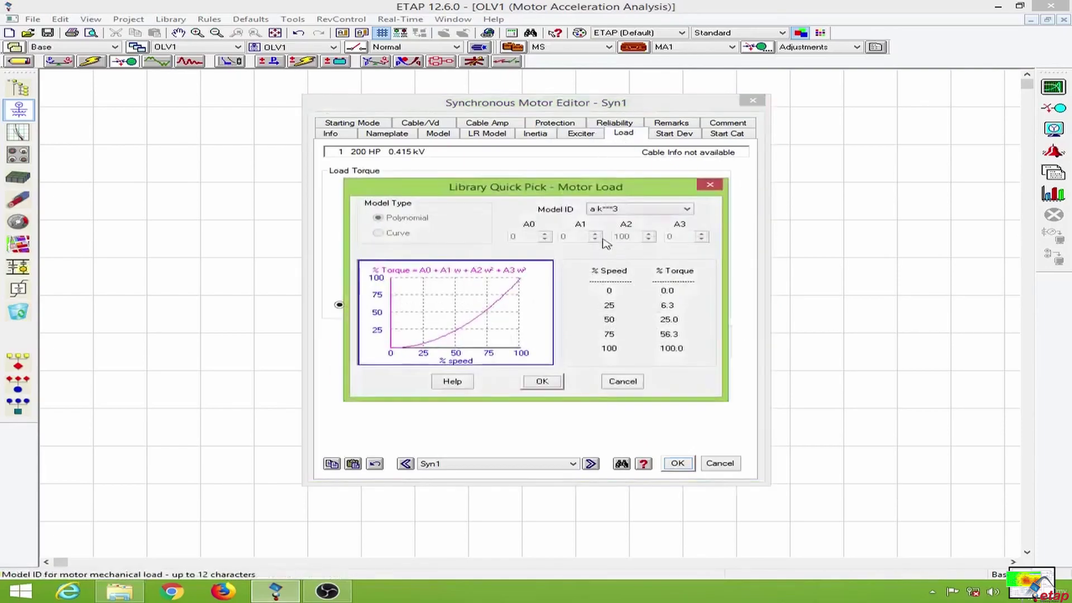
{"action": "left_click", "coordinate": [651, 211]}
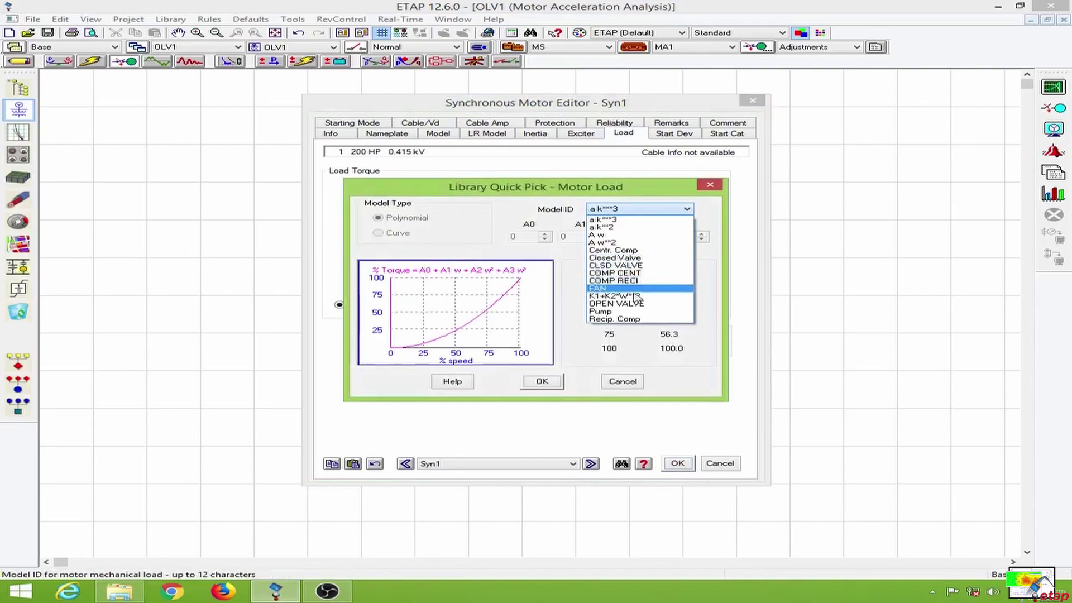
{"action": "left_click", "coordinate": [625, 319]}
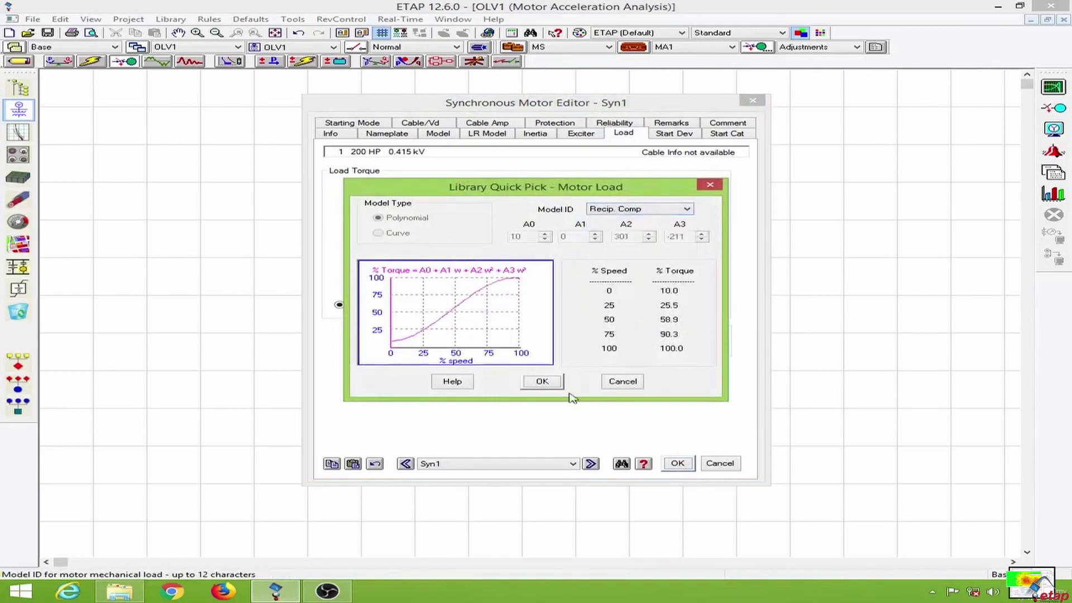
{"action": "left_click", "coordinate": [542, 382]}
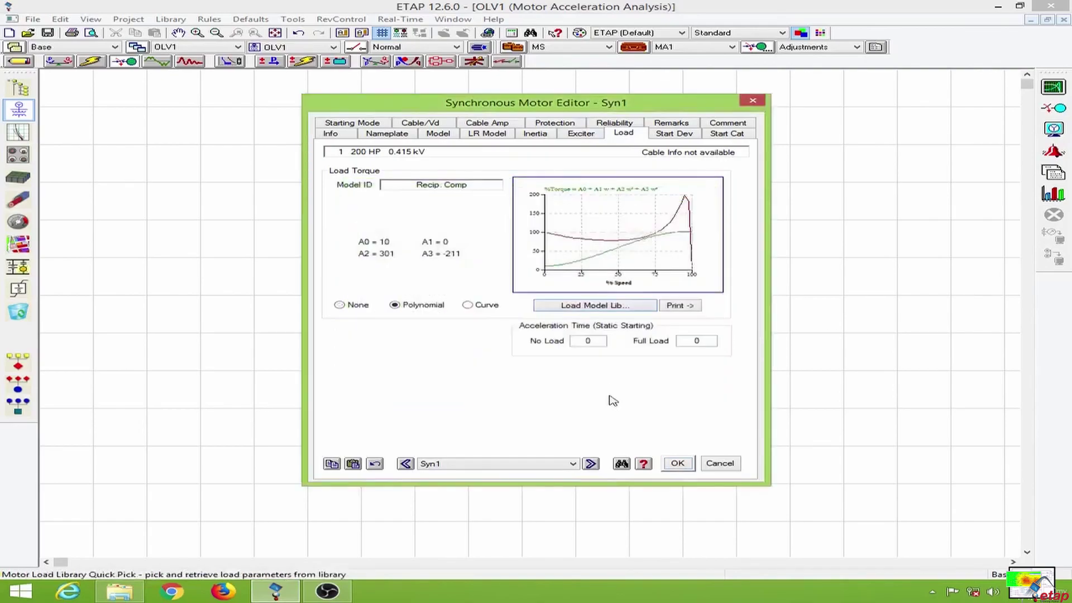
Save Syn1's settings and close its Synchronous Motor Editor
{"action": "left_click", "coordinate": [677, 463]}
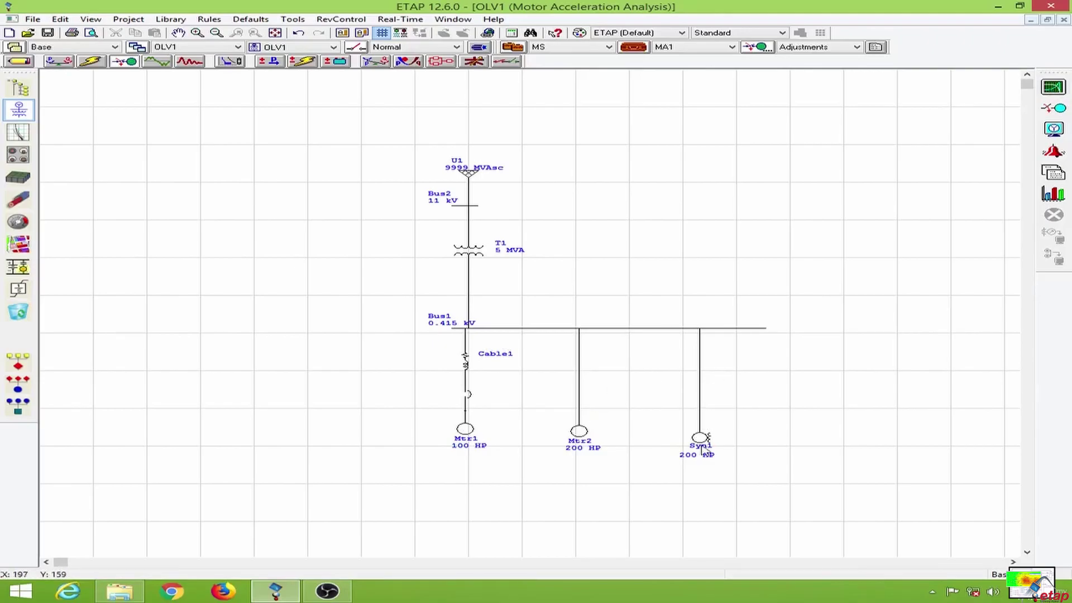
Run the MA1 dynamic motor acceleration study and dismiss the alert report
{"action": "left_click", "coordinate": [1053, 87]}
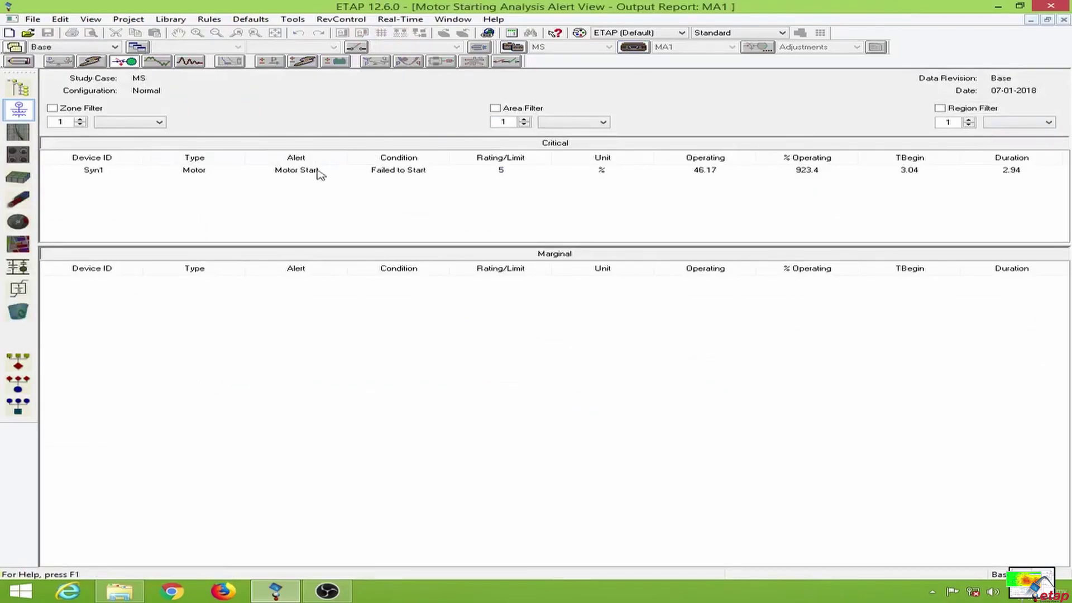
{"action": "left_click", "coordinate": [1063, 19]}
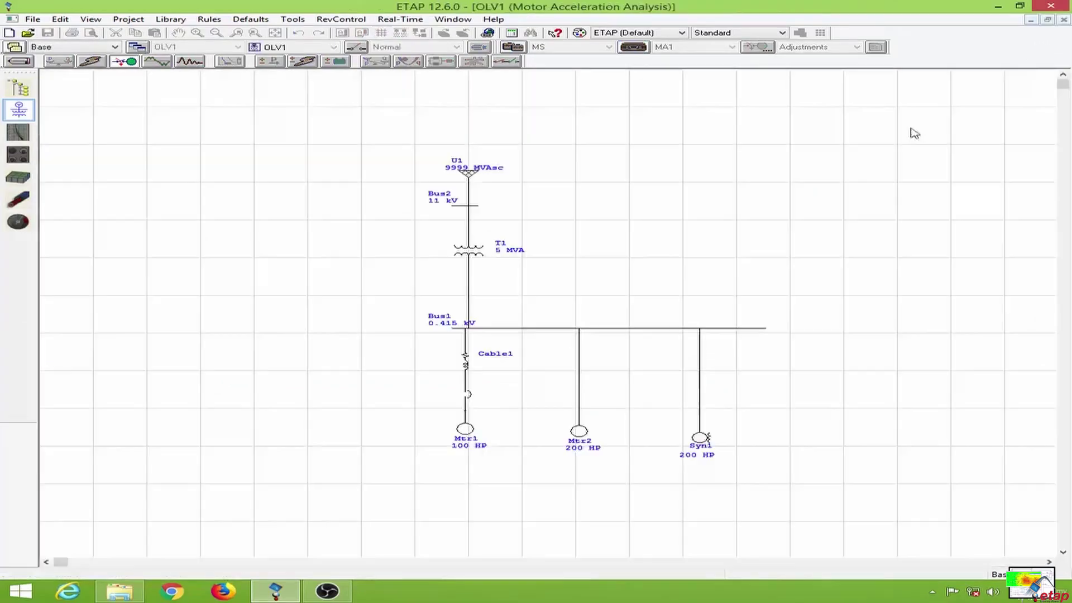
{"action": "left_click_drag", "start_coordinate": [640, 323], "coordinate": [661, 192]}
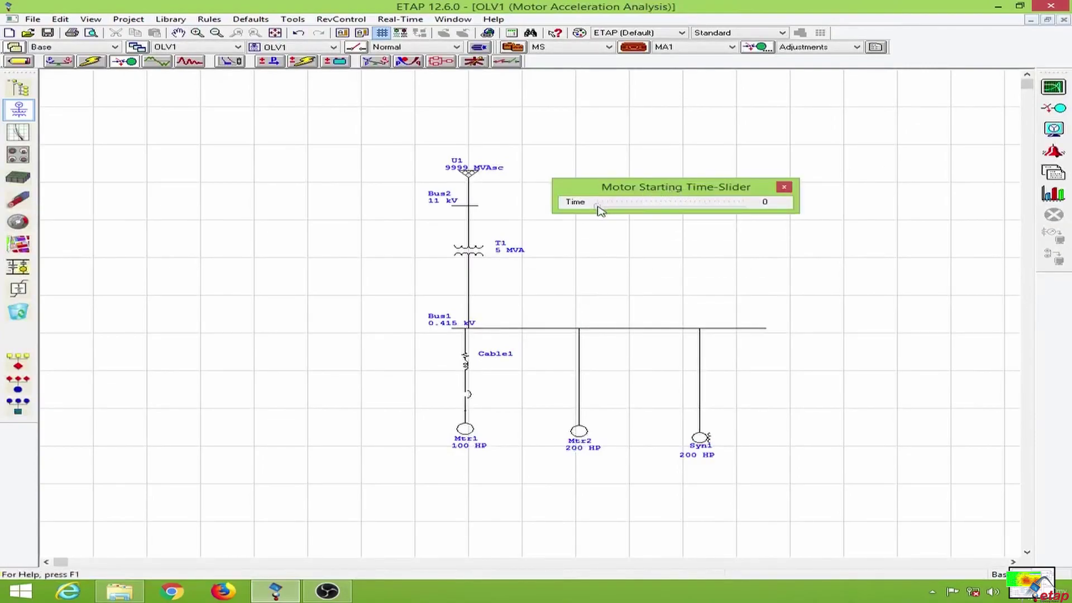
Step the time-slider results from 0.86 s through 4.2 s on the diagram, then close it
{"action": "left_click_drag", "start_coordinate": [599, 209], "coordinate": [626, 209]}
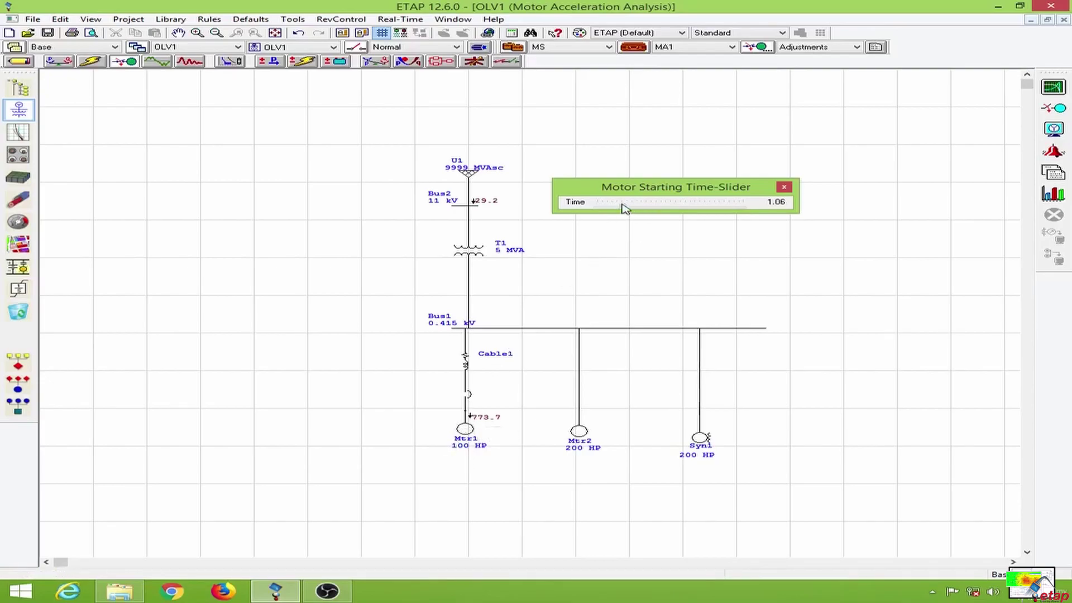
{"action": "left_click_drag", "start_coordinate": [624, 208], "coordinate": [633, 210]}
{"action": "left_click_drag", "start_coordinate": [633, 206], "coordinate": [646, 207]}
{"action": "left_click_drag", "start_coordinate": [645, 207], "coordinate": [651, 210]}
{"action": "left_click_drag", "start_coordinate": [655, 211], "coordinate": [668, 211]}
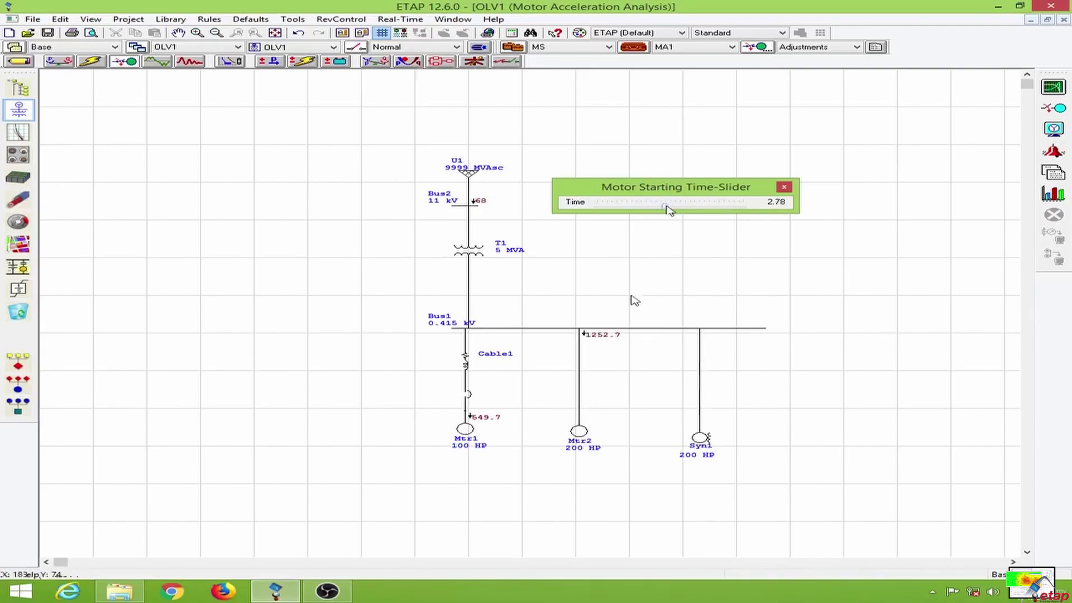
{"action": "key", "text": "Right"}
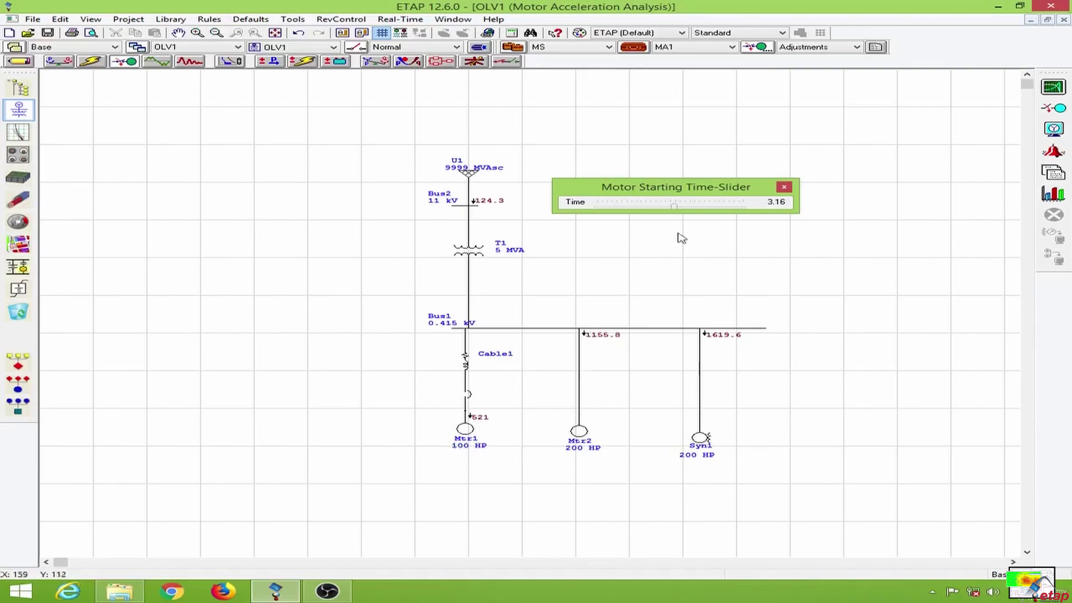
{"action": "left_click_drag", "start_coordinate": [675, 209], "coordinate": [683, 211]}
{"action": "left_click_drag", "start_coordinate": [682, 204], "coordinate": [754, 208]}
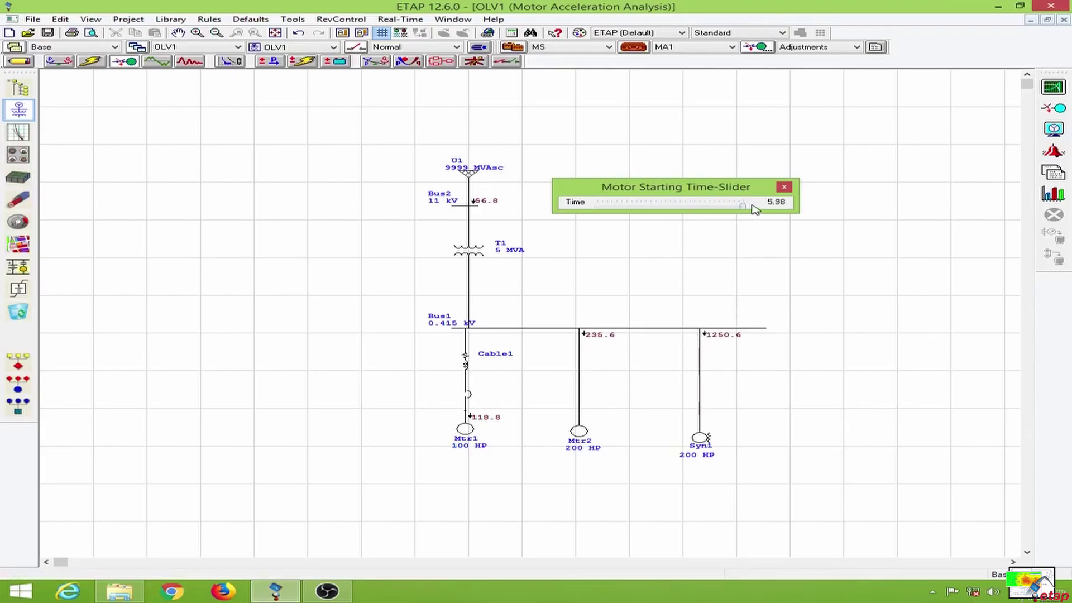
{"action": "left_click", "coordinate": [786, 186]}
Plot the Bus1 voltage for the motor starting run
{"action": "left_click", "coordinate": [1059, 200]}
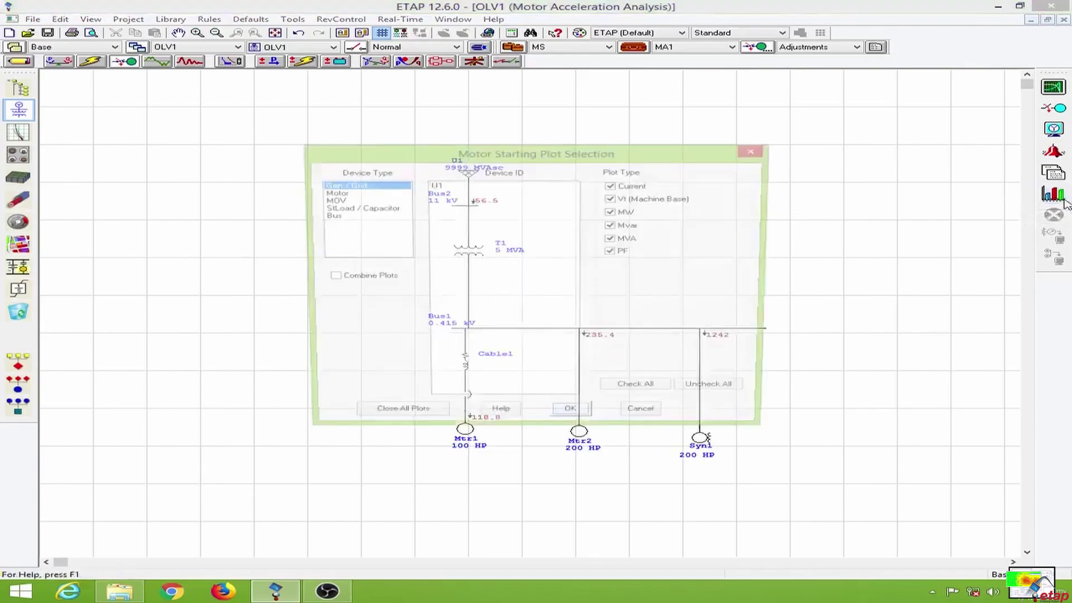
{"action": "left_click", "coordinate": [335, 216]}
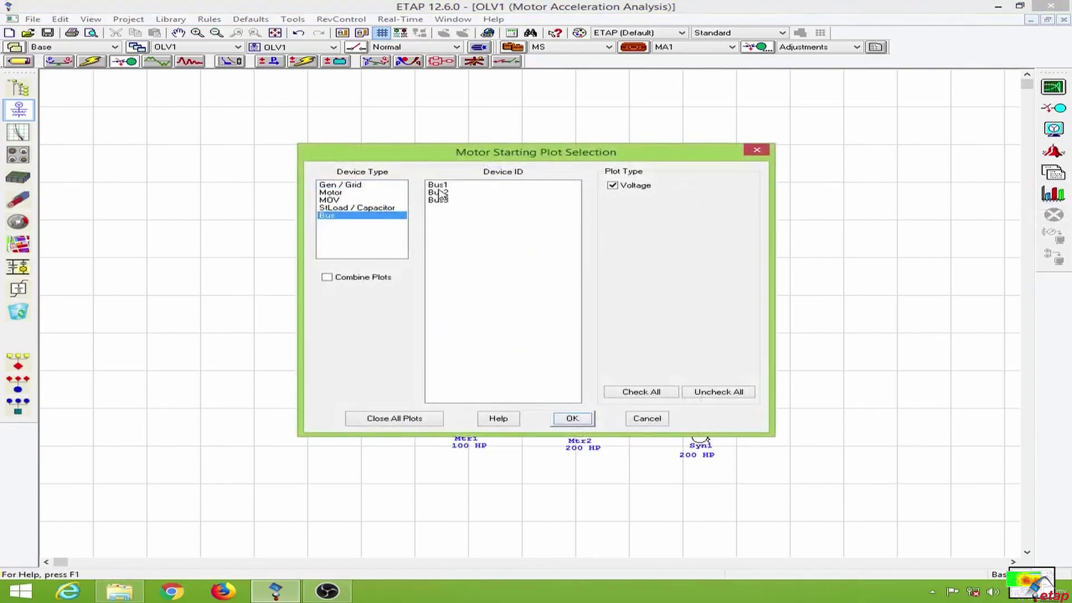
{"action": "left_click", "coordinate": [458, 185]}
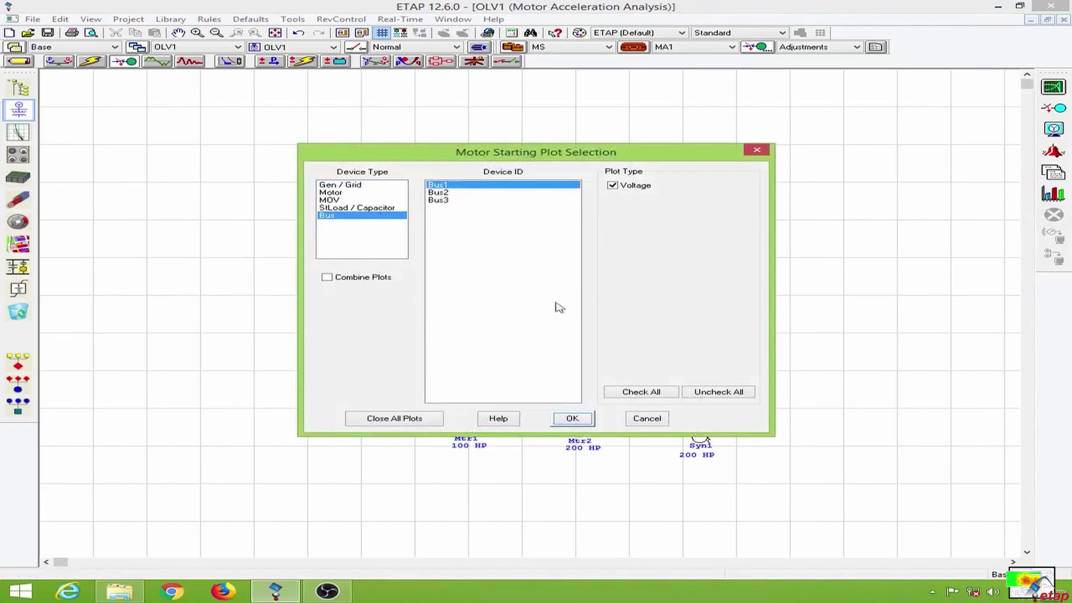
{"action": "left_click", "coordinate": [578, 420]}
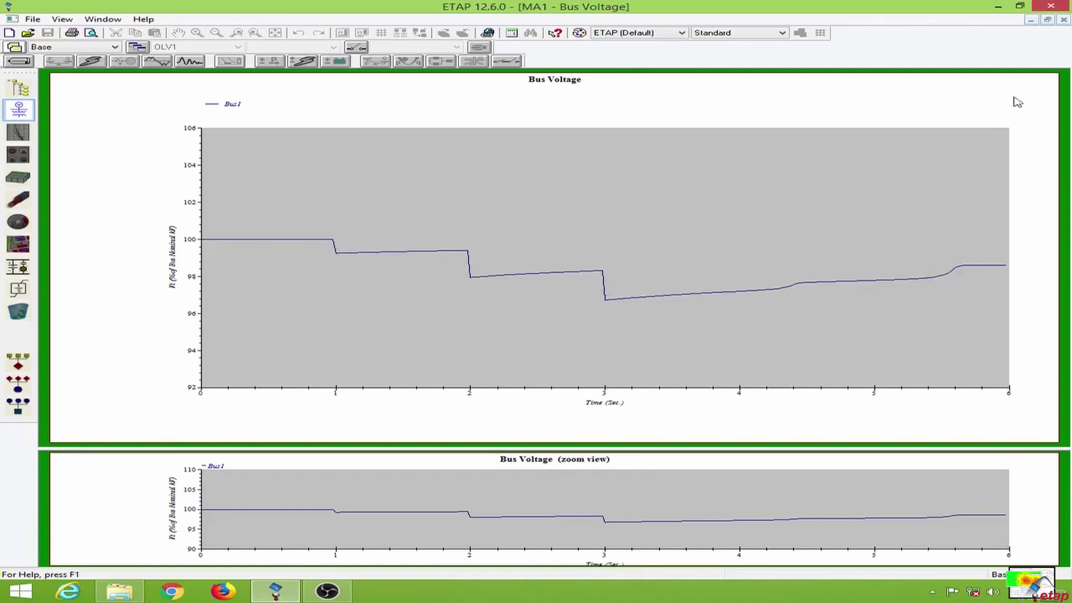
Close the bus voltage plot and plot motor slip for Mtr2 and Syn1
{"action": "left_click", "coordinate": [1064, 20]}
{"action": "left_click", "coordinate": [1048, 196]}
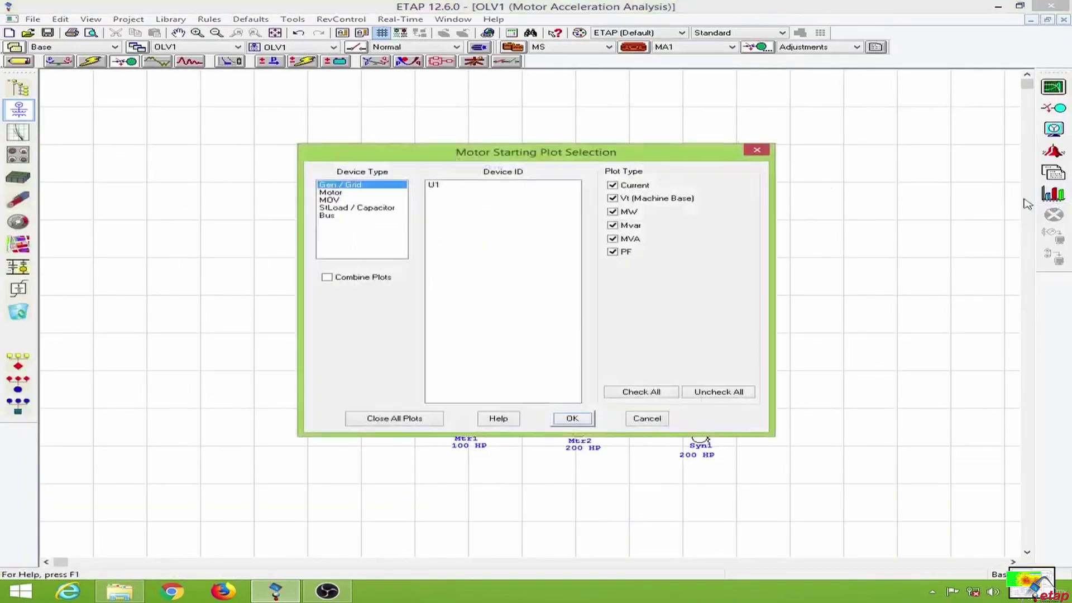
{"action": "left_click", "coordinate": [334, 192]}
{"action": "left_click", "coordinate": [455, 193]}
{"action": "left_click", "coordinate": [458, 200], "text": "shift"}
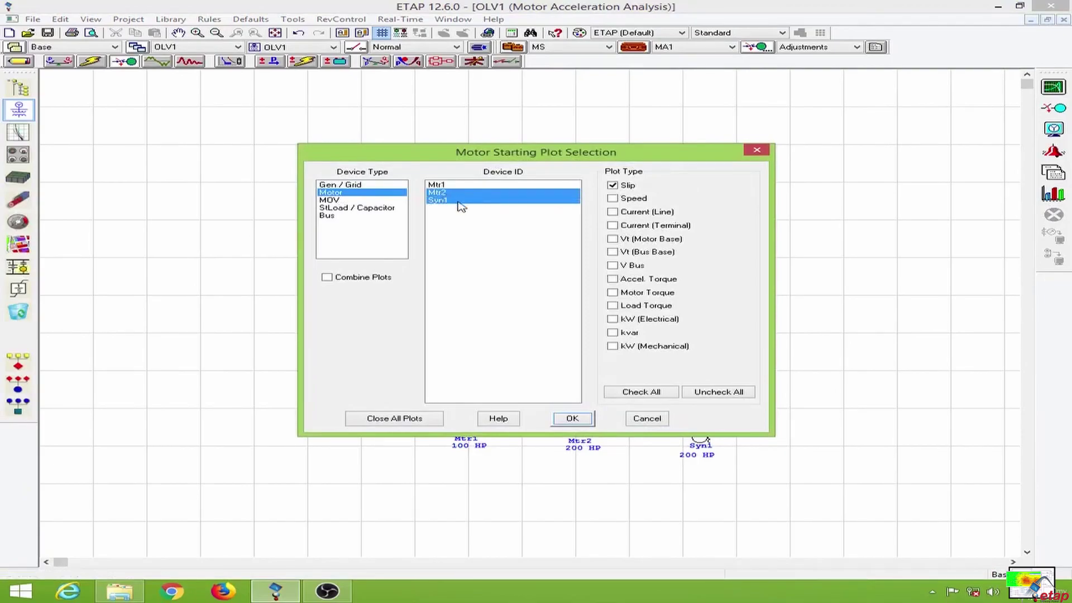
{"action": "left_click", "coordinate": [574, 418]}
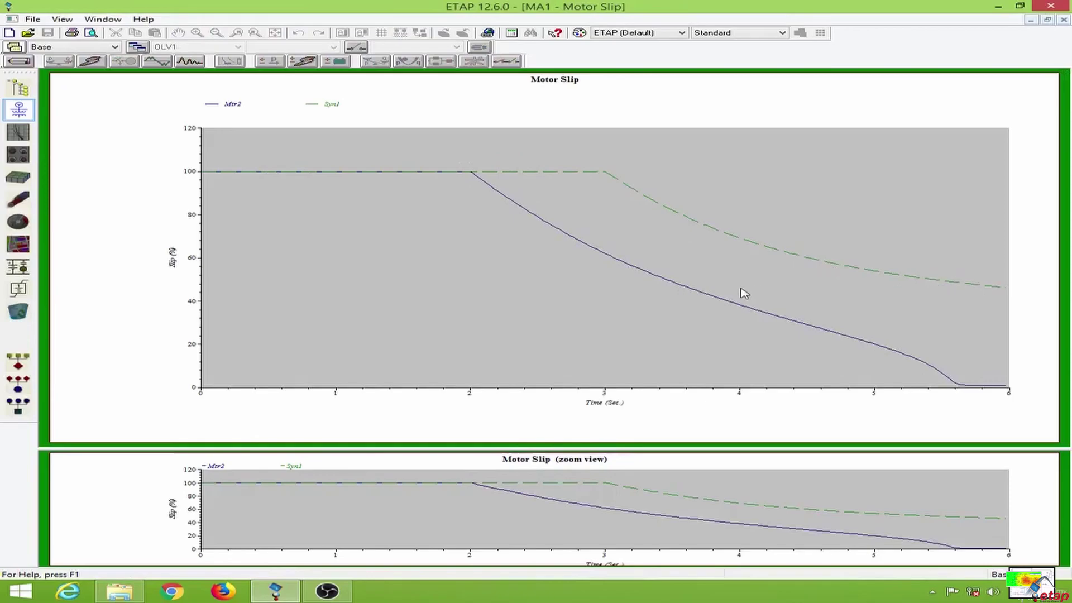
Close the motor slip plot and select motors Mtr2 and Syn1 for motor starting plots
{"action": "left_click", "coordinate": [1063, 19]}
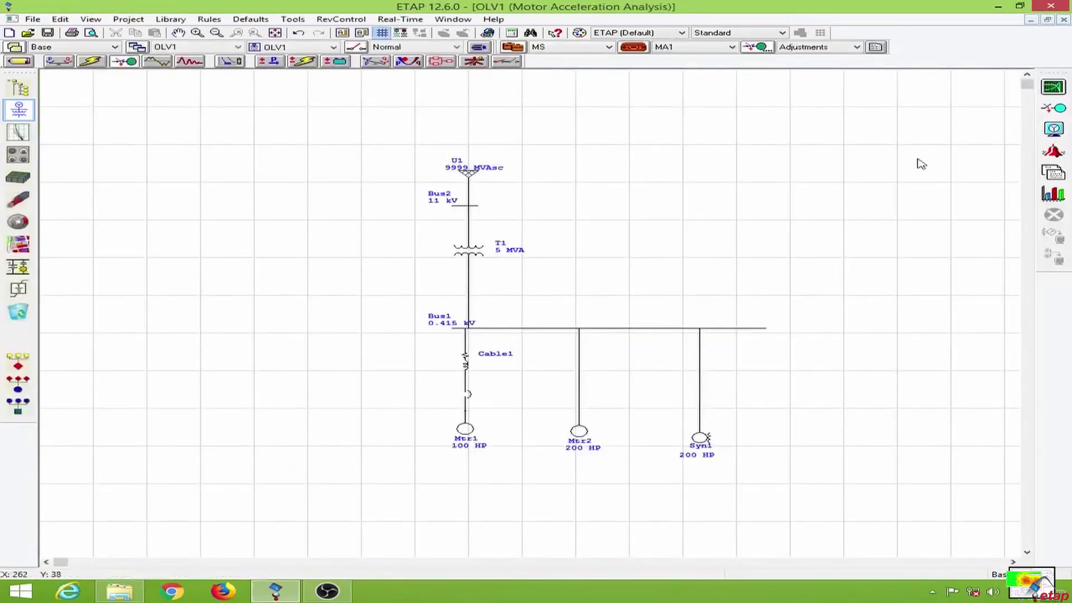
{"action": "left_click", "coordinate": [1054, 193]}
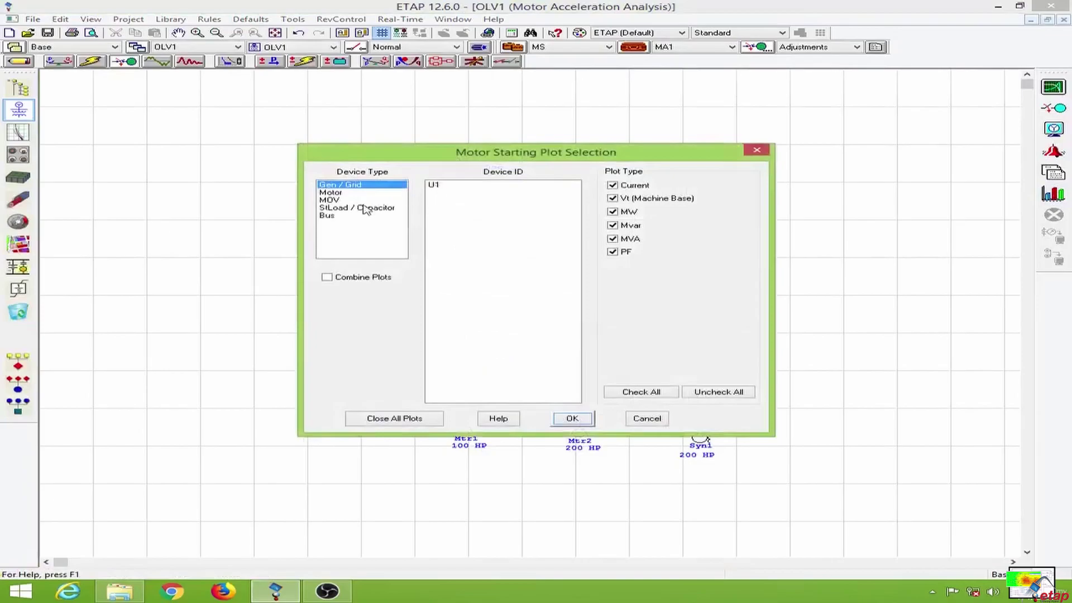
{"action": "left_click", "coordinate": [341, 193]}
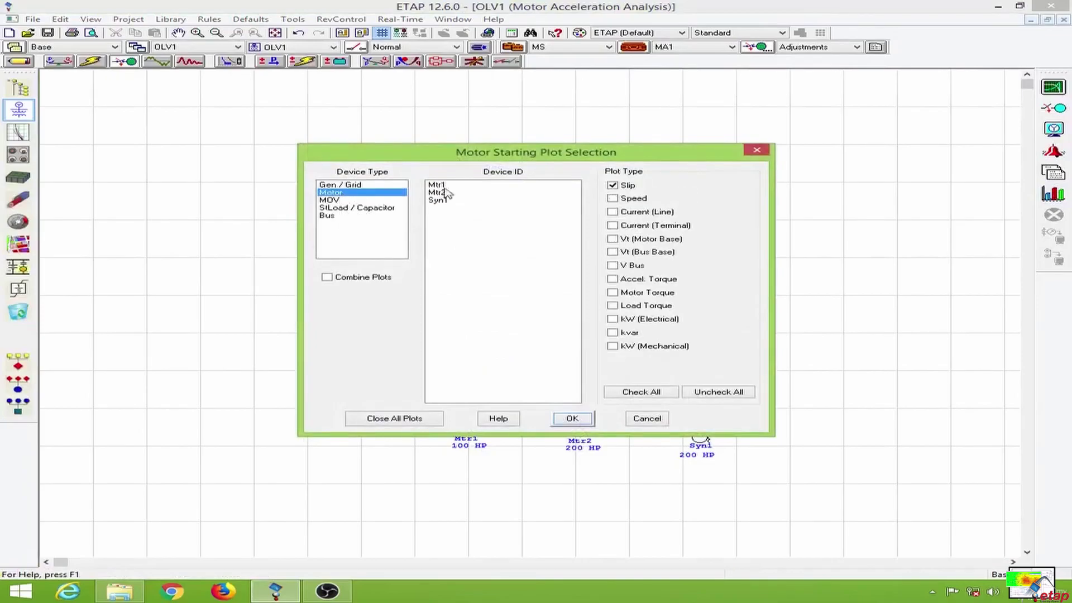
{"action": "left_click", "coordinate": [445, 193]}
{"action": "left_click", "coordinate": [445, 200], "text": "ctrl"}
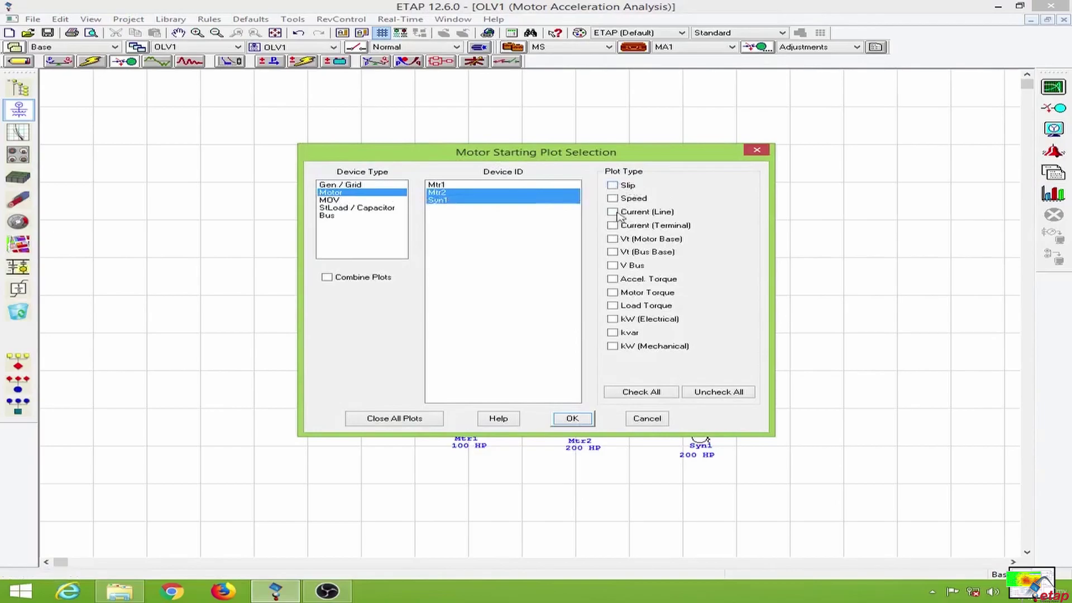
Plot terminal current, line current and speed, then close the terminal current and speed plots
{"action": "left_click", "coordinate": [612, 226]}
{"action": "left_click", "coordinate": [614, 212]}
{"action": "left_click", "coordinate": [612, 199]}
{"action": "left_click", "coordinate": [580, 417]}
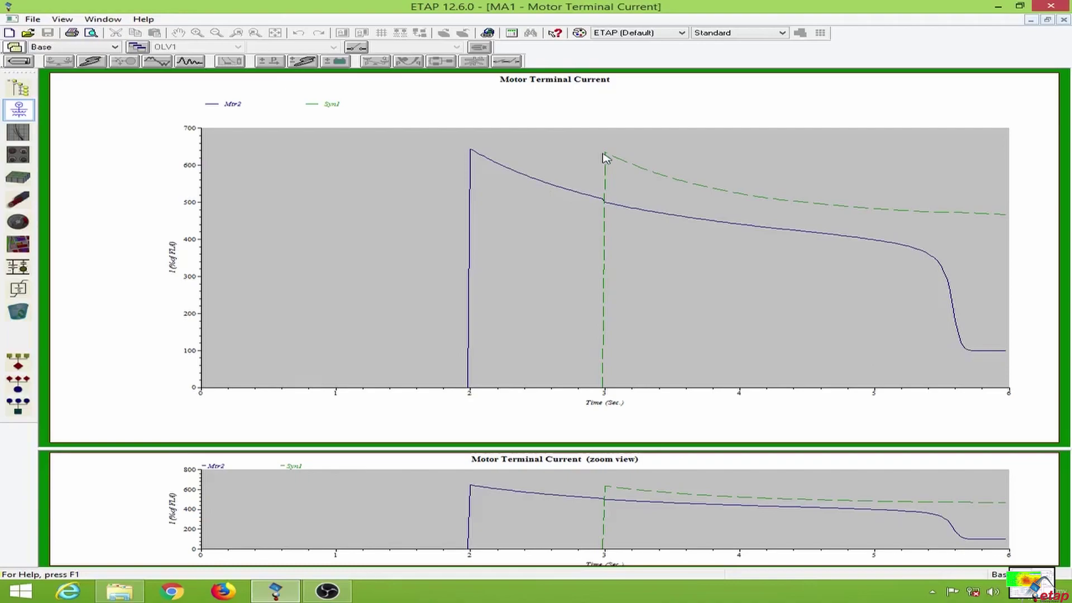
{"action": "left_click", "coordinate": [1063, 20]}
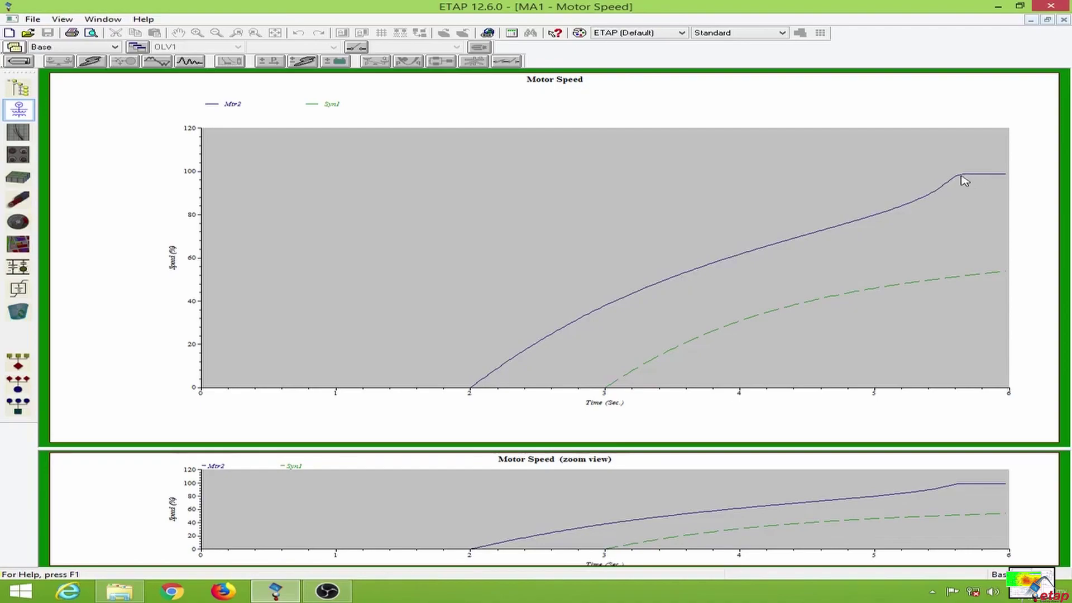
{"action": "left_click", "coordinate": [1064, 20]}
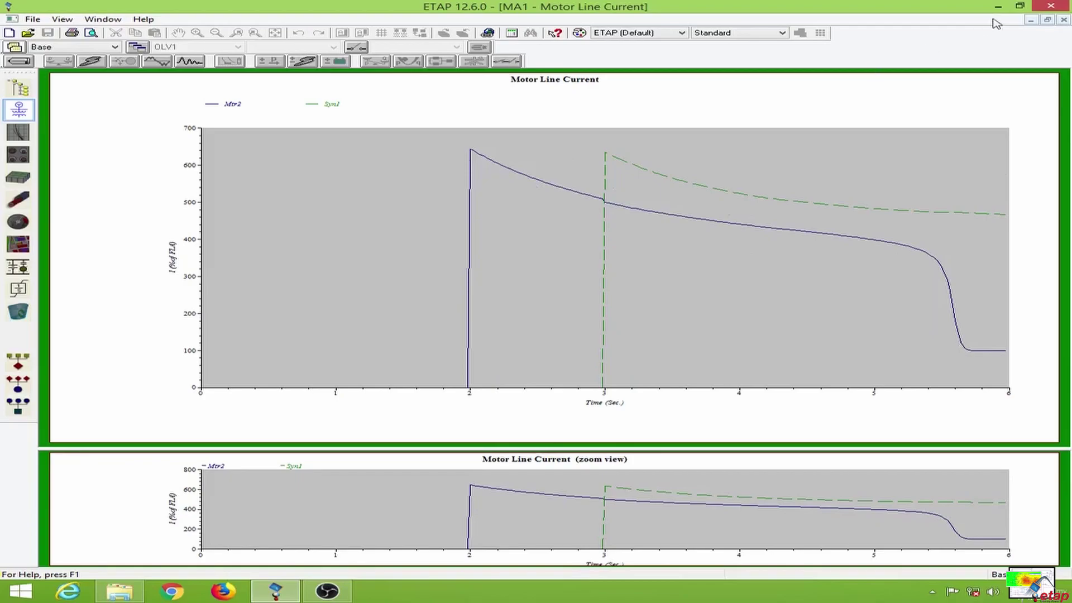
Close the MA1 Motor Line Current plot to return to the OLV1 diagram
{"action": "left_click", "coordinate": [1064, 20]}
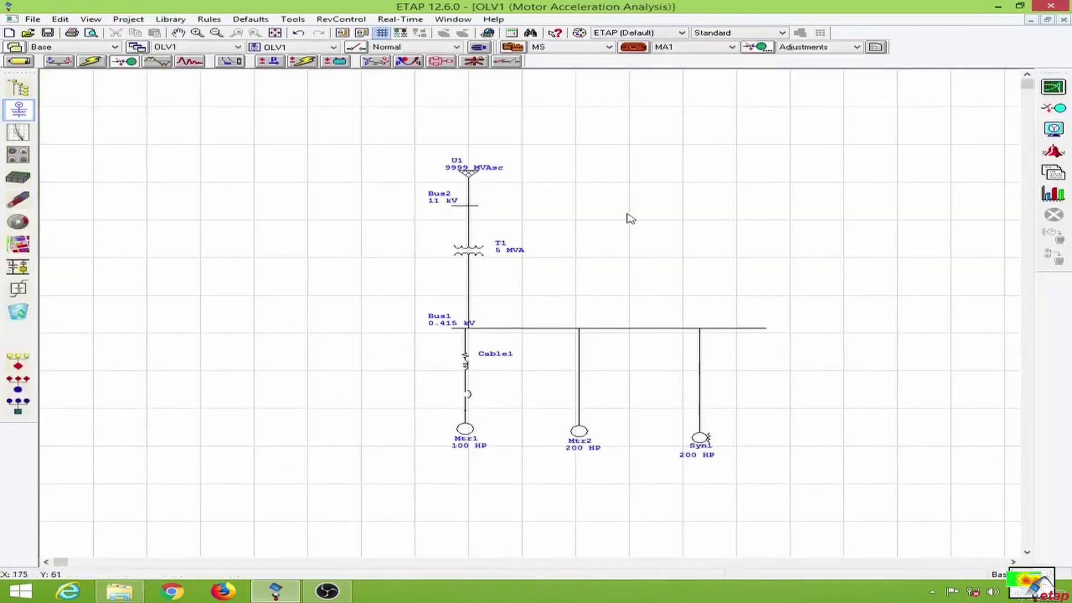